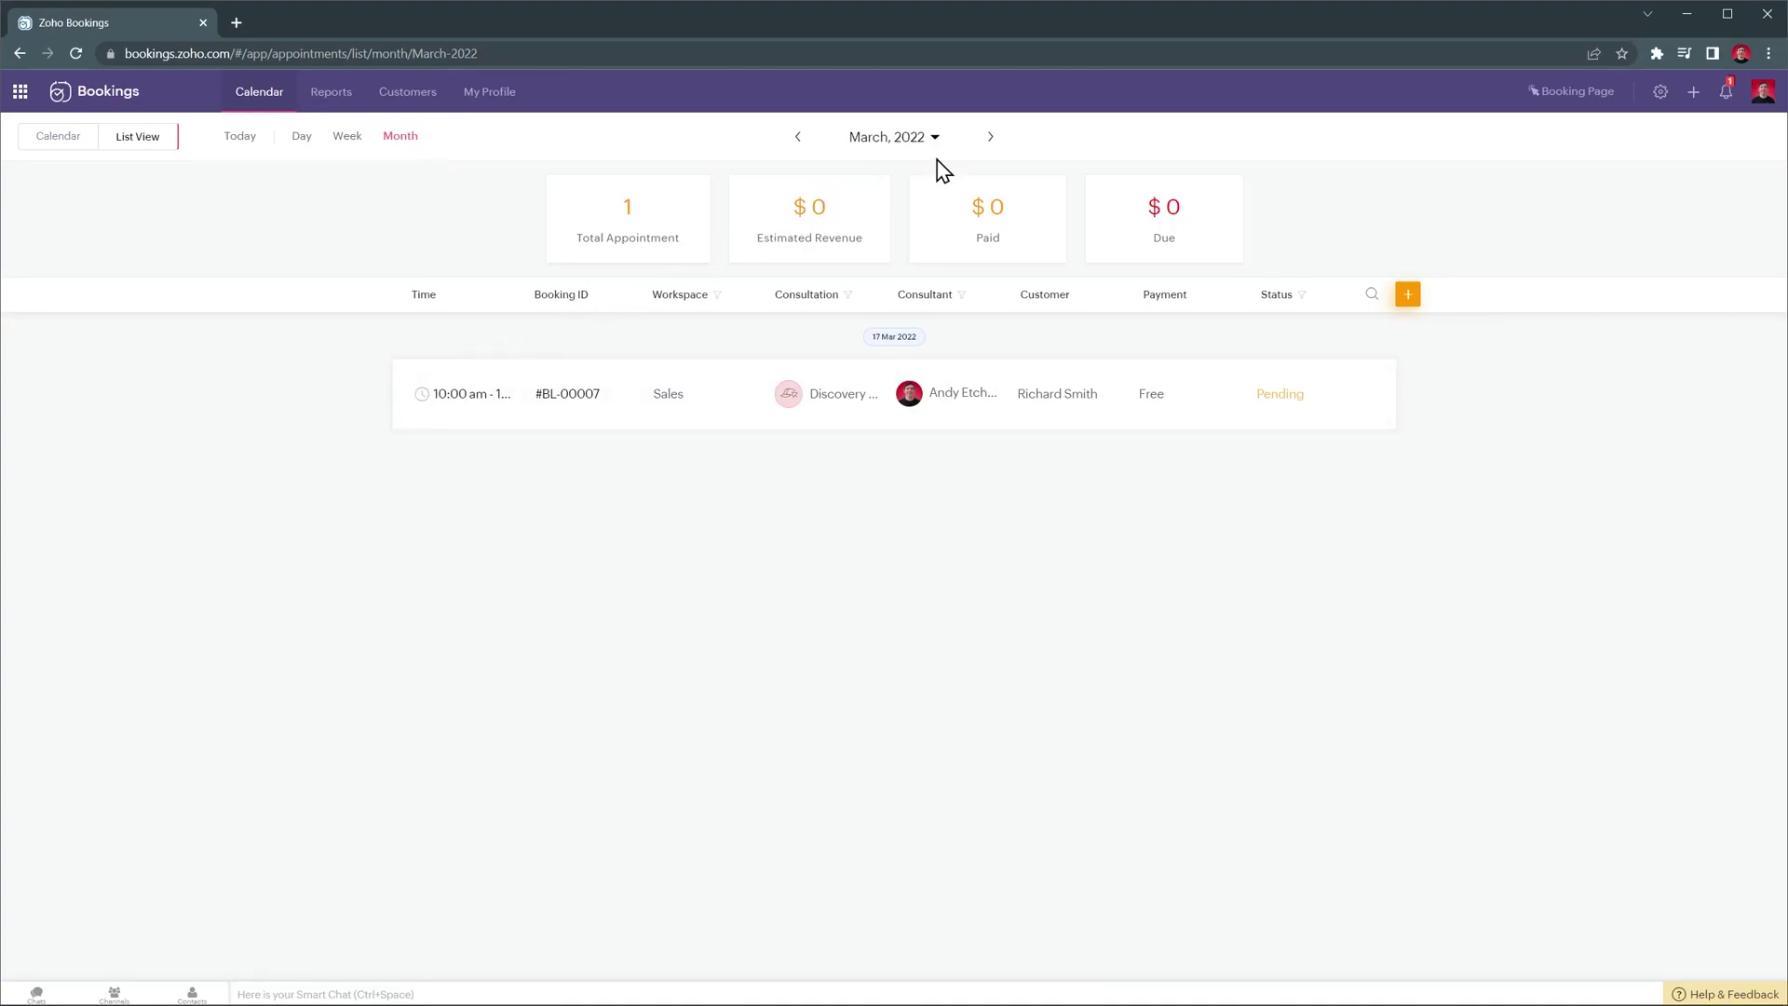
- Advance to the next month, visit My Profile, and show the Sales workspace's booking page links
click(990, 139)
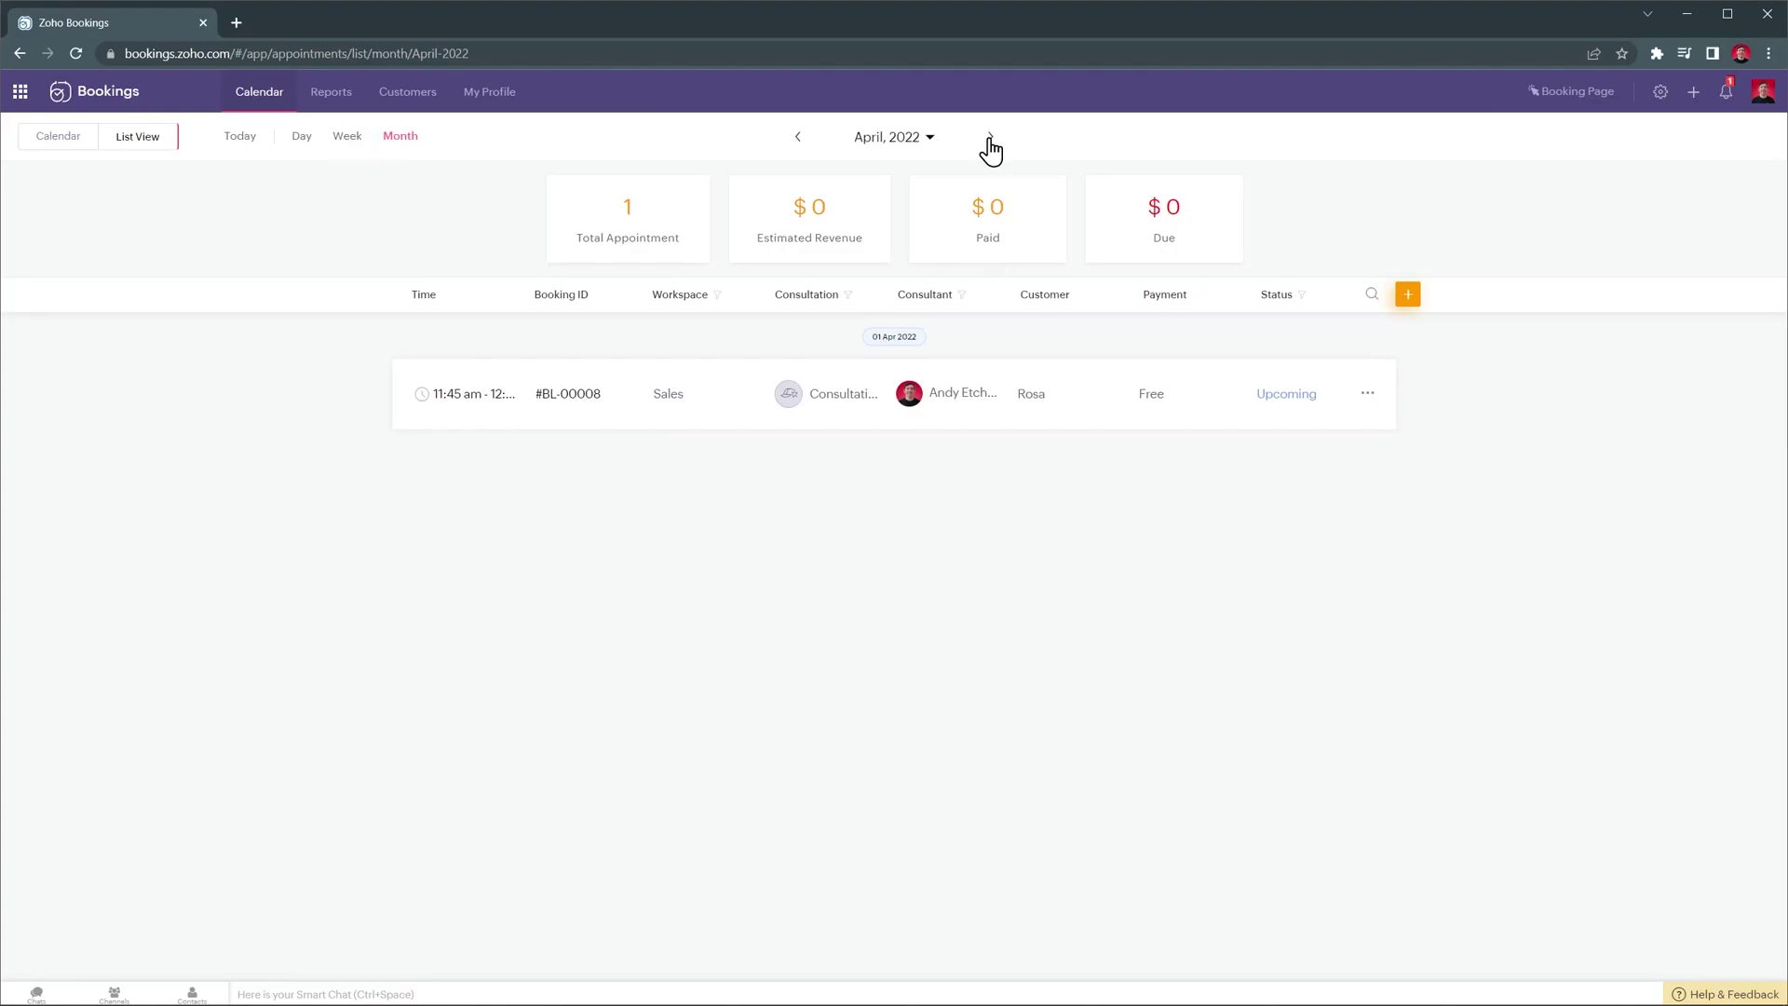
click(509, 97)
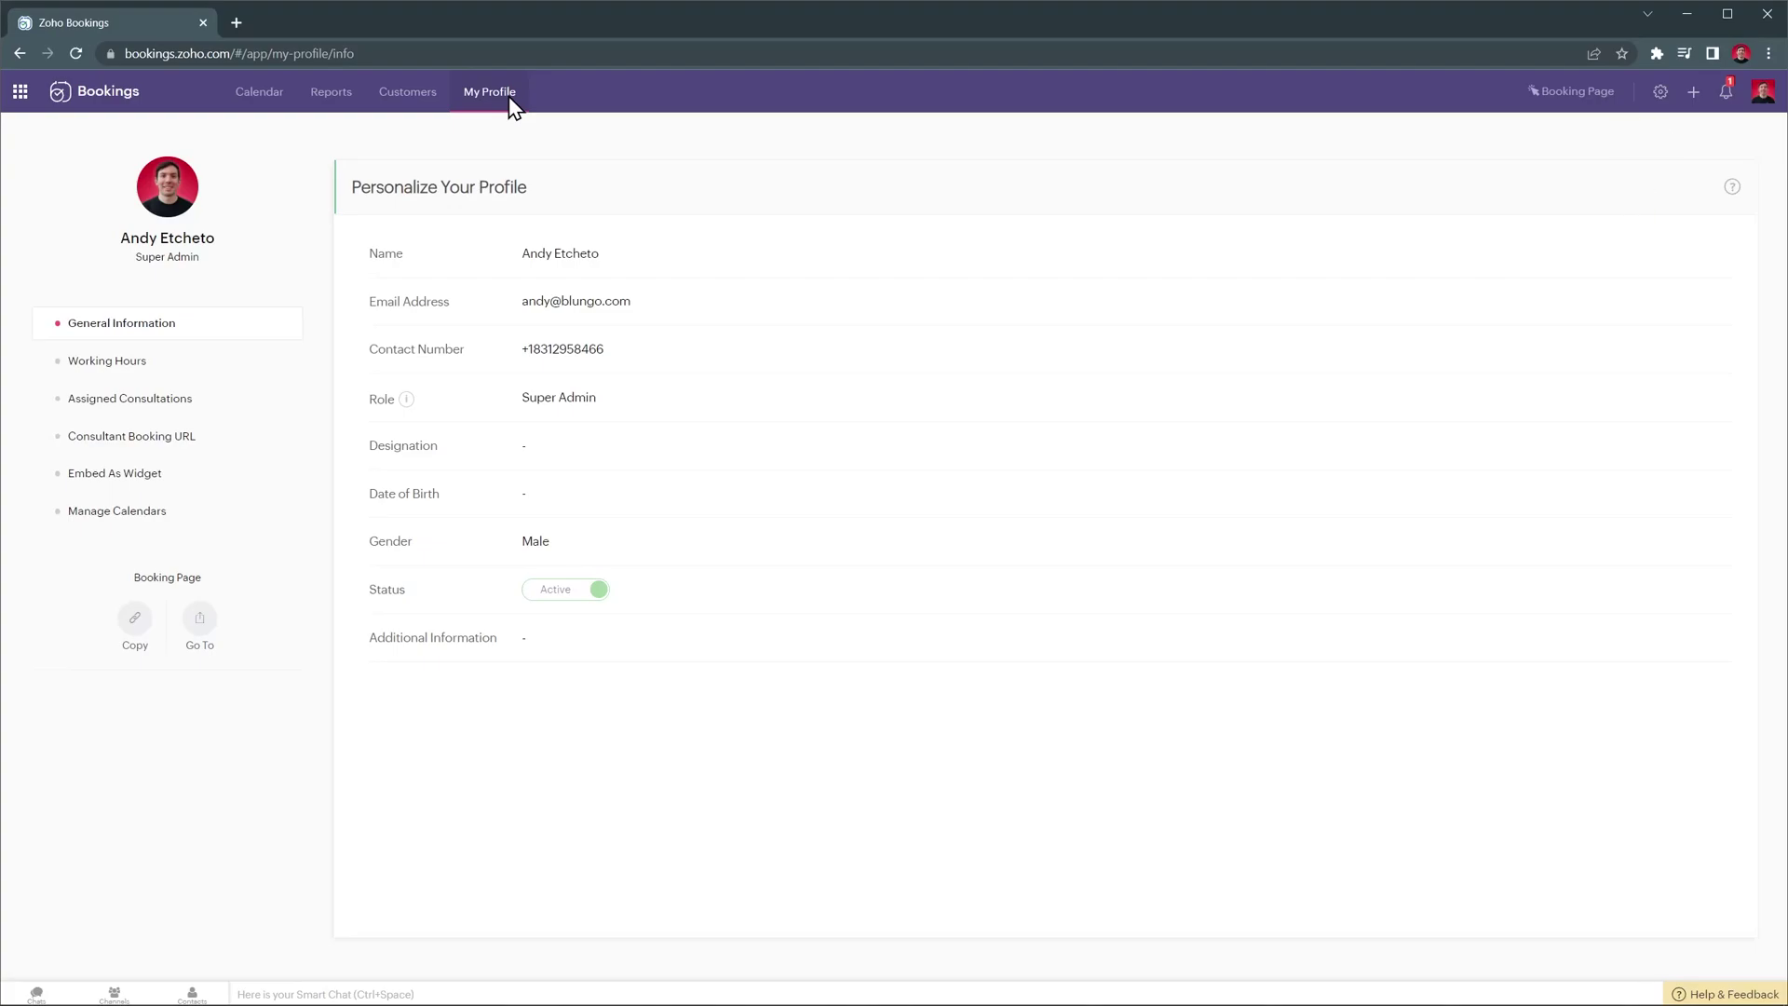
click(1551, 85)
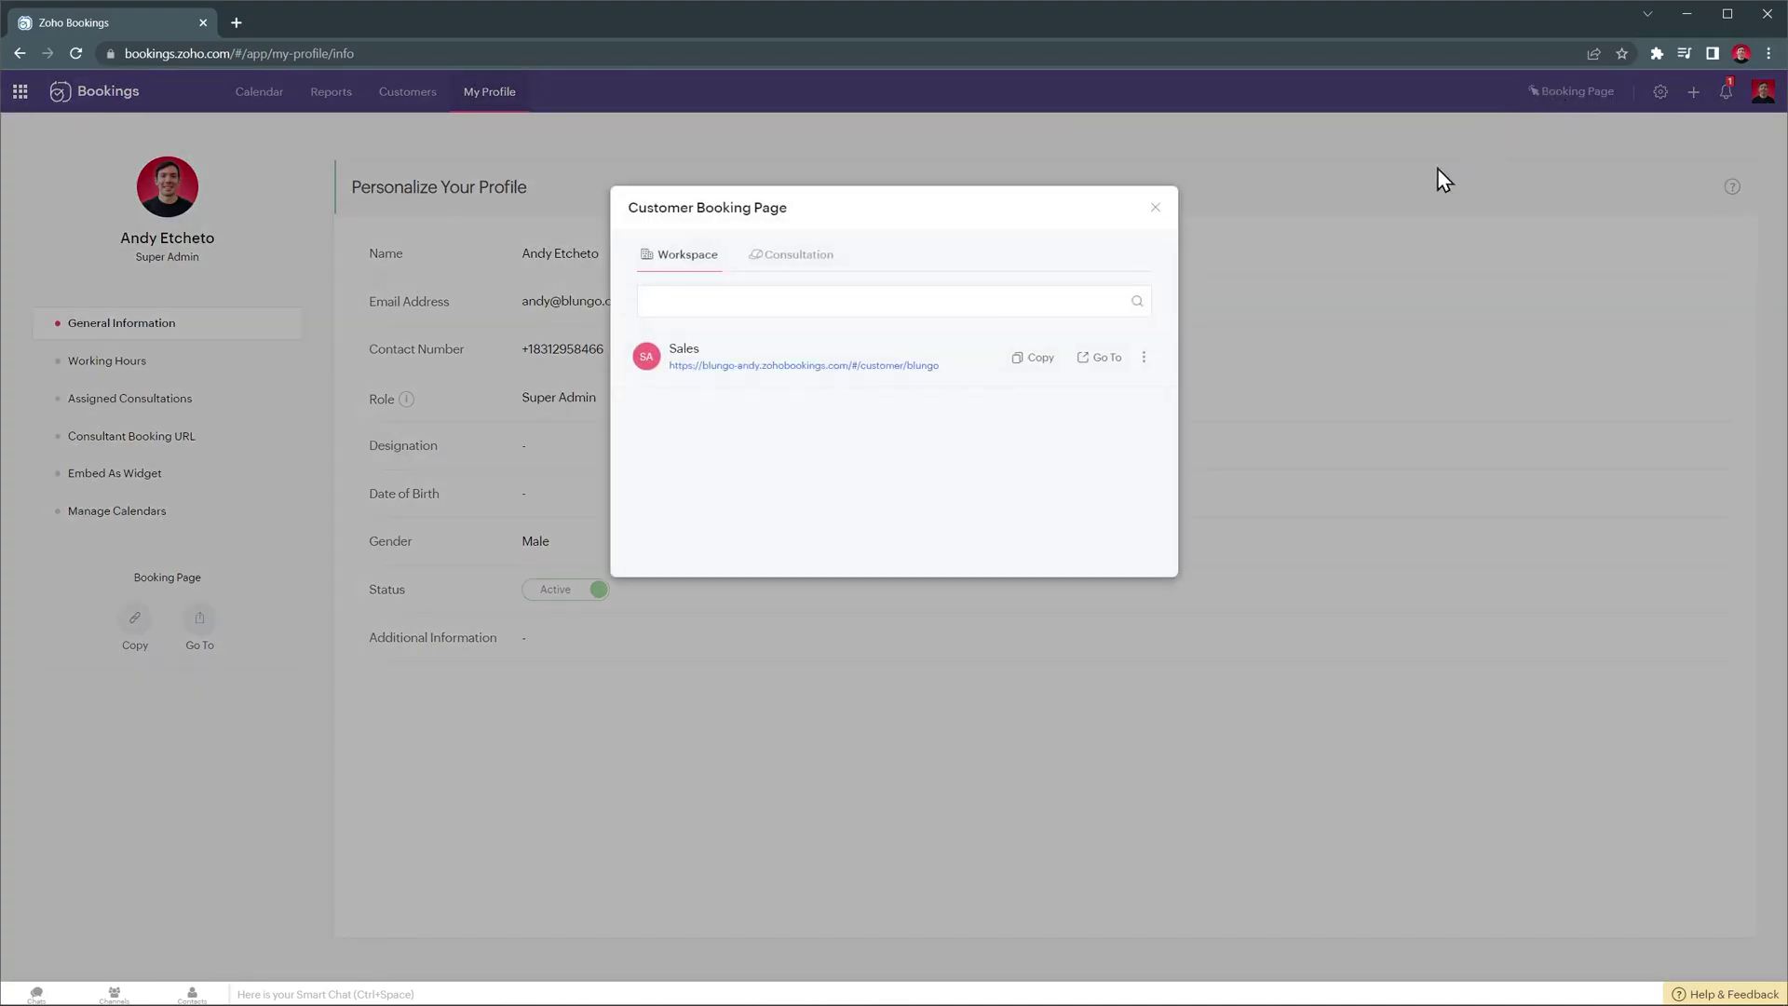
- On the Sales public booking page, book a 30-minute Consultation at 11:00 am on 01 Apr 2022
click(1104, 358)
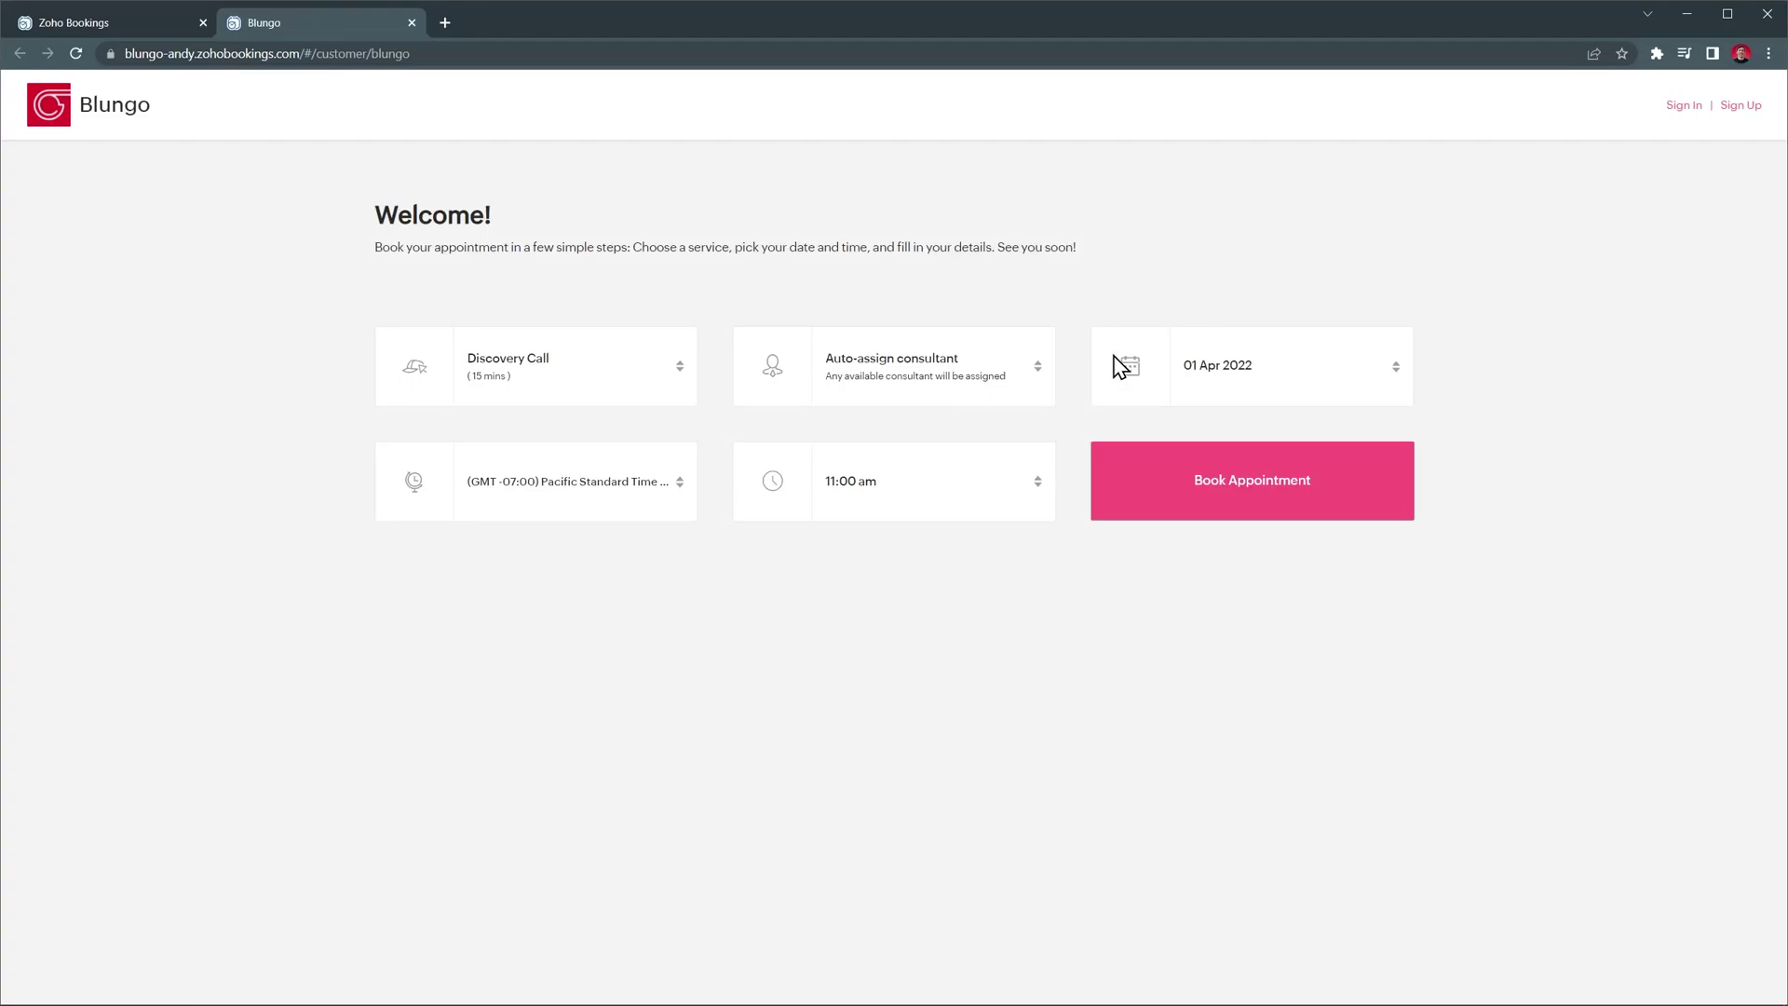
click(682, 374)
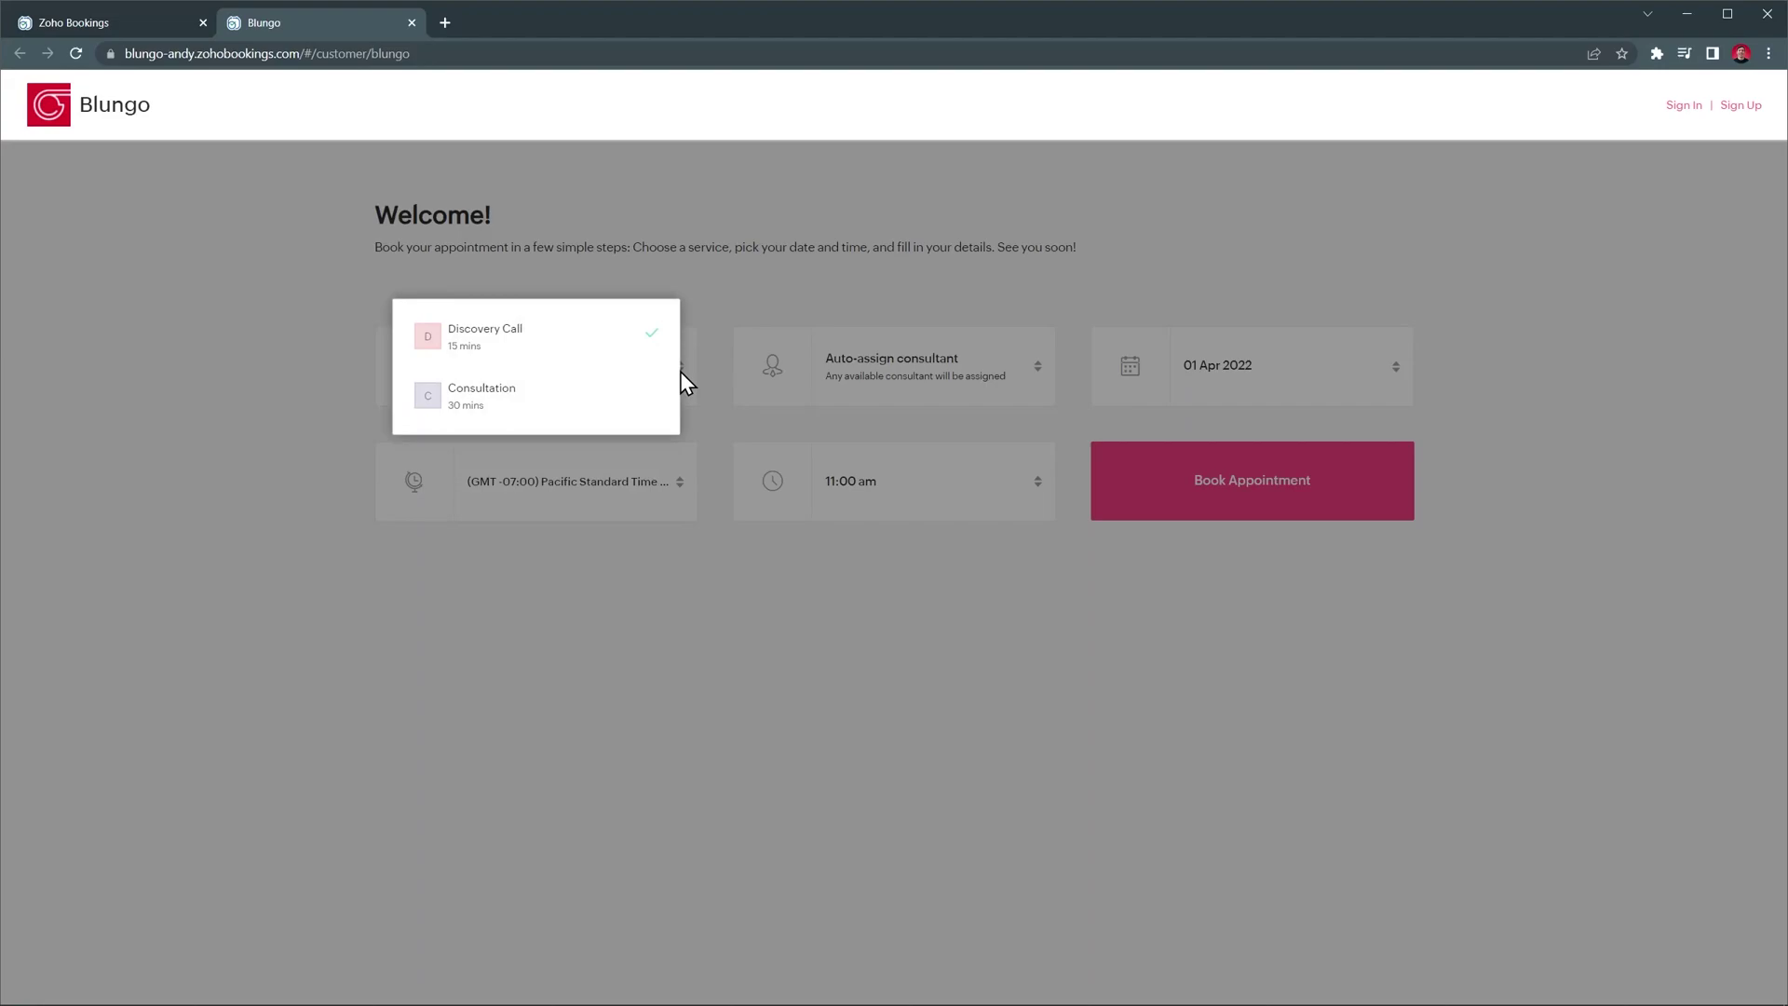
click(621, 398)
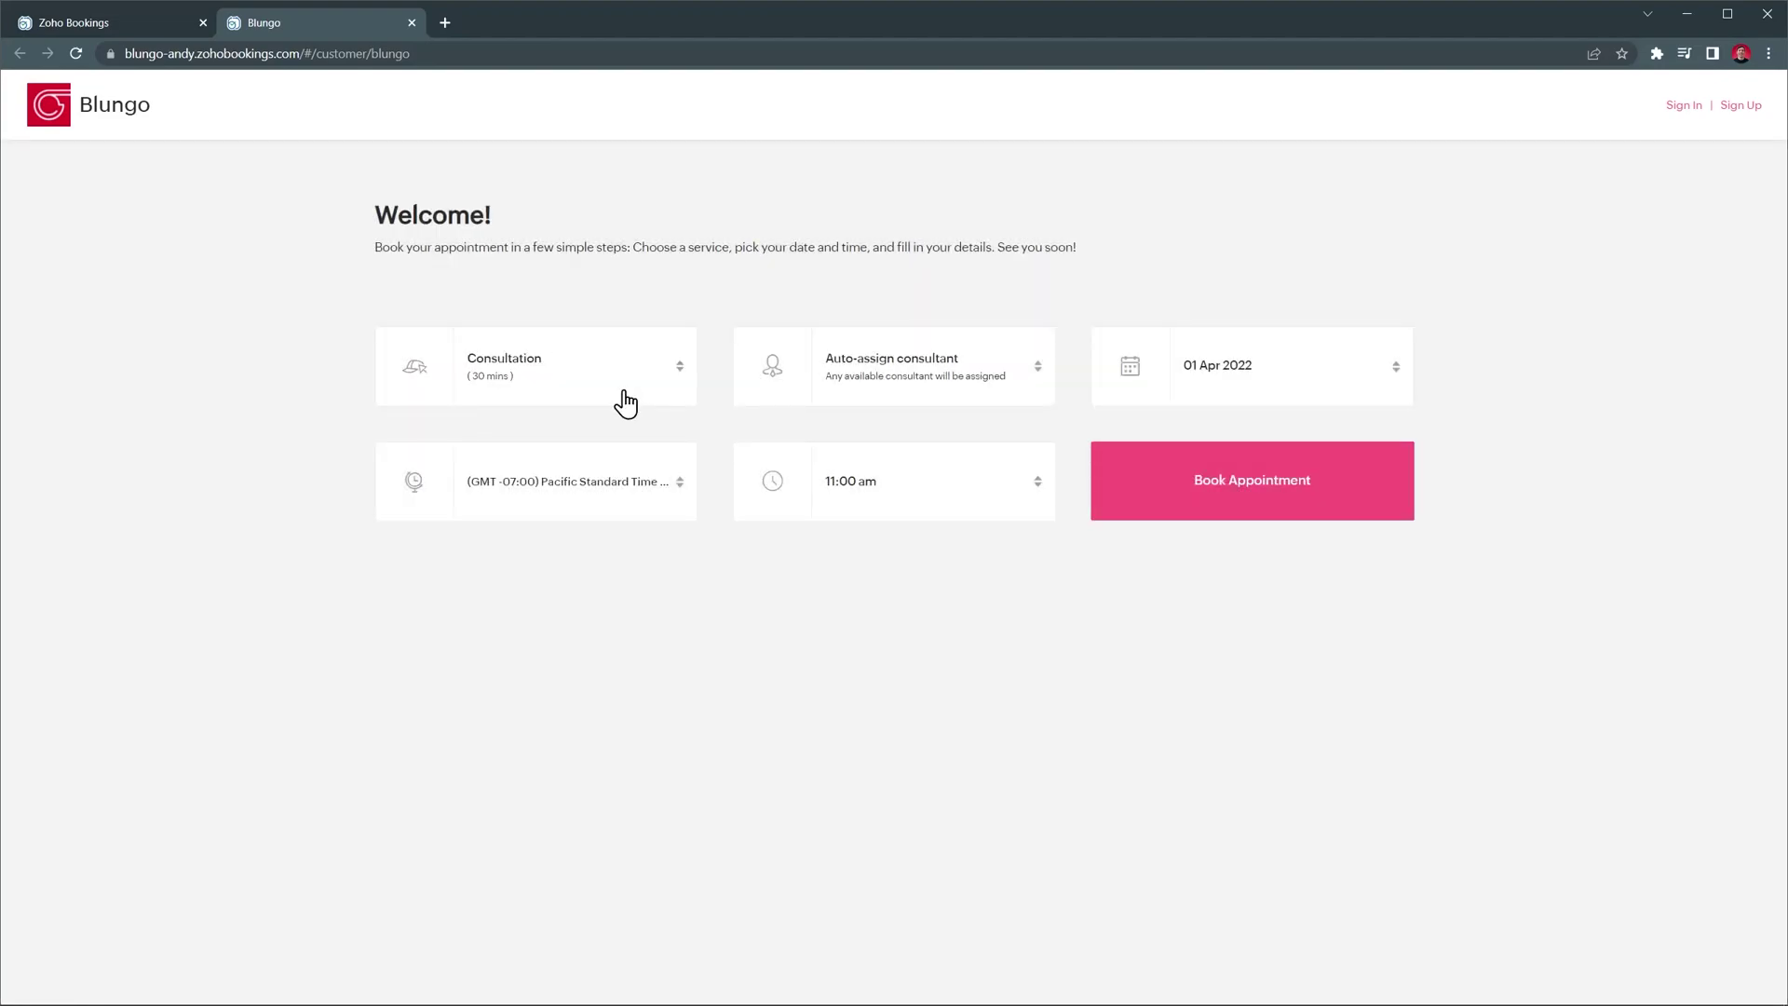
click(820, 473)
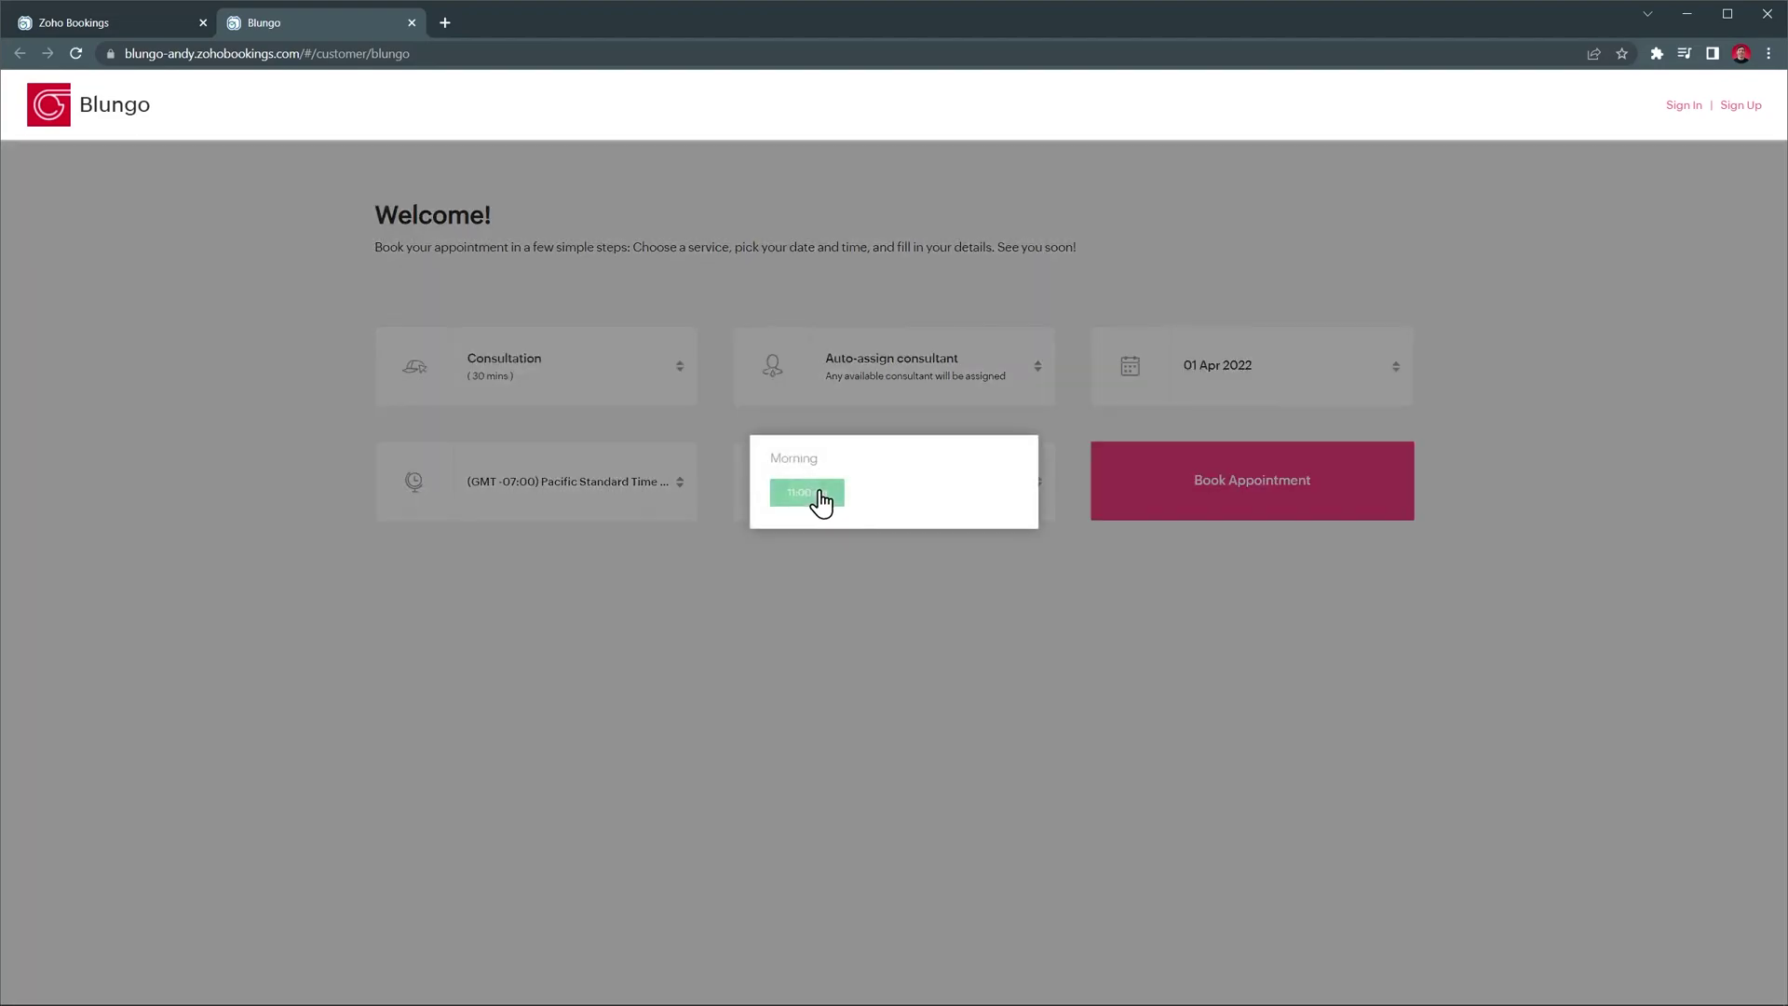
click(820, 493)
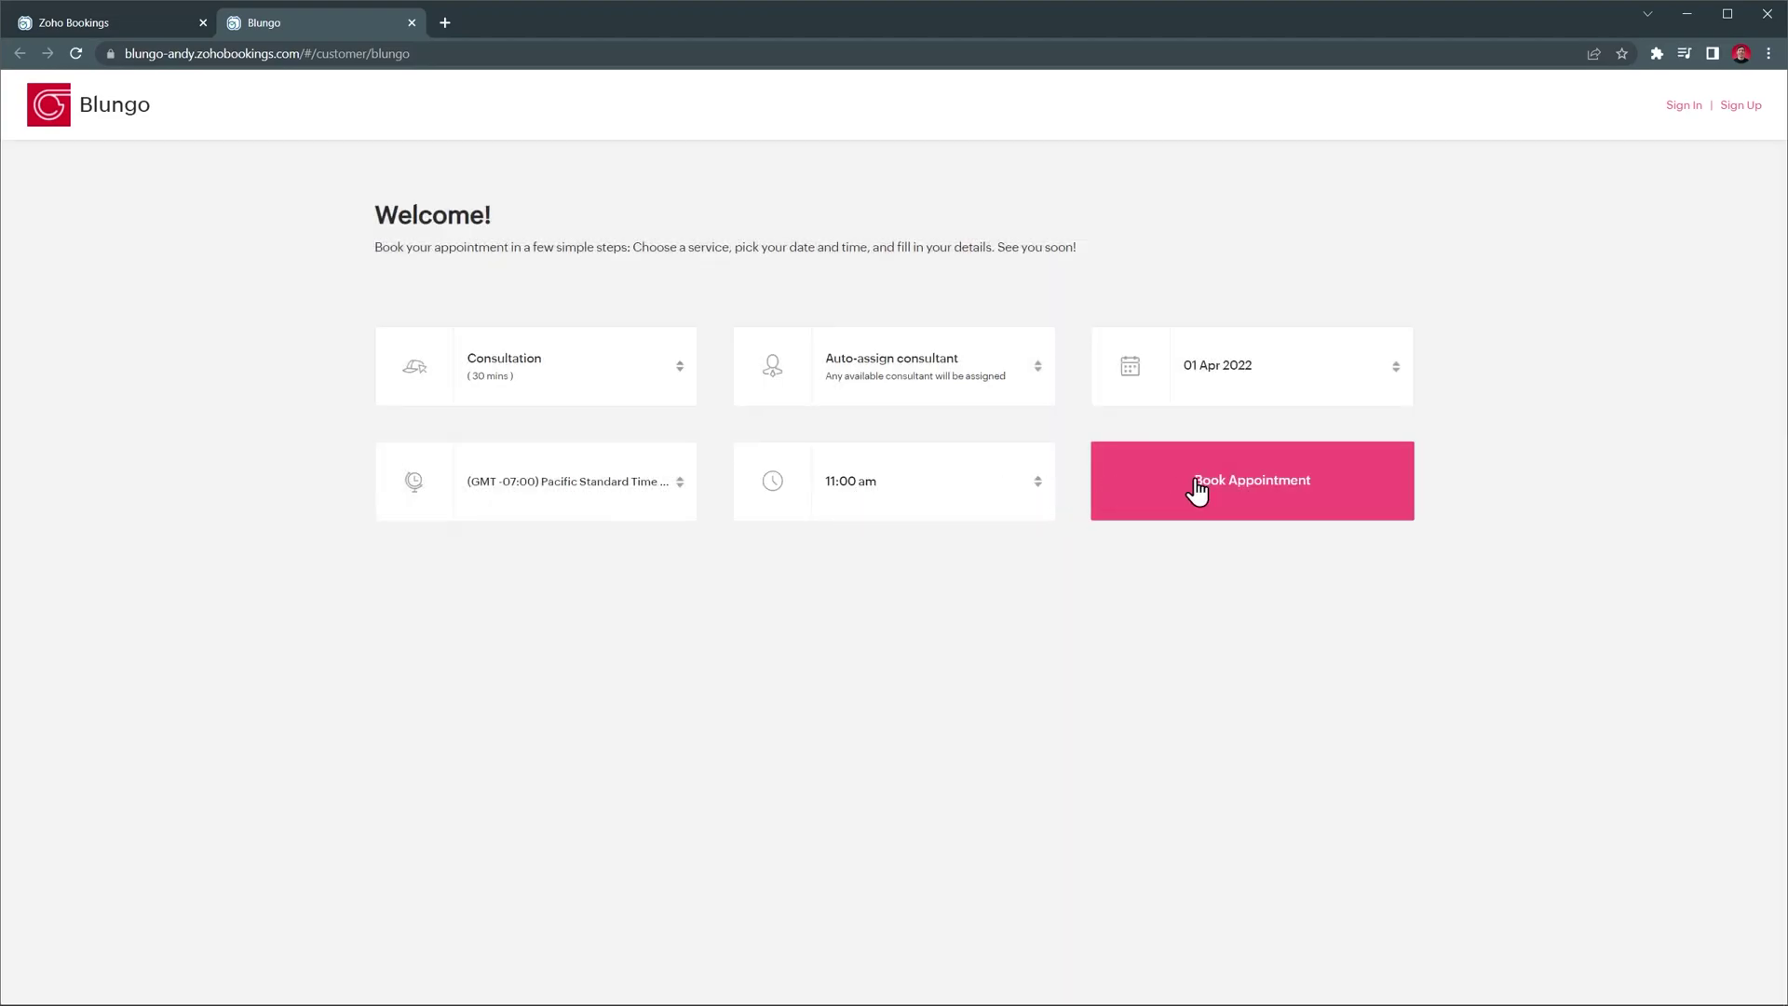
click(1197, 486)
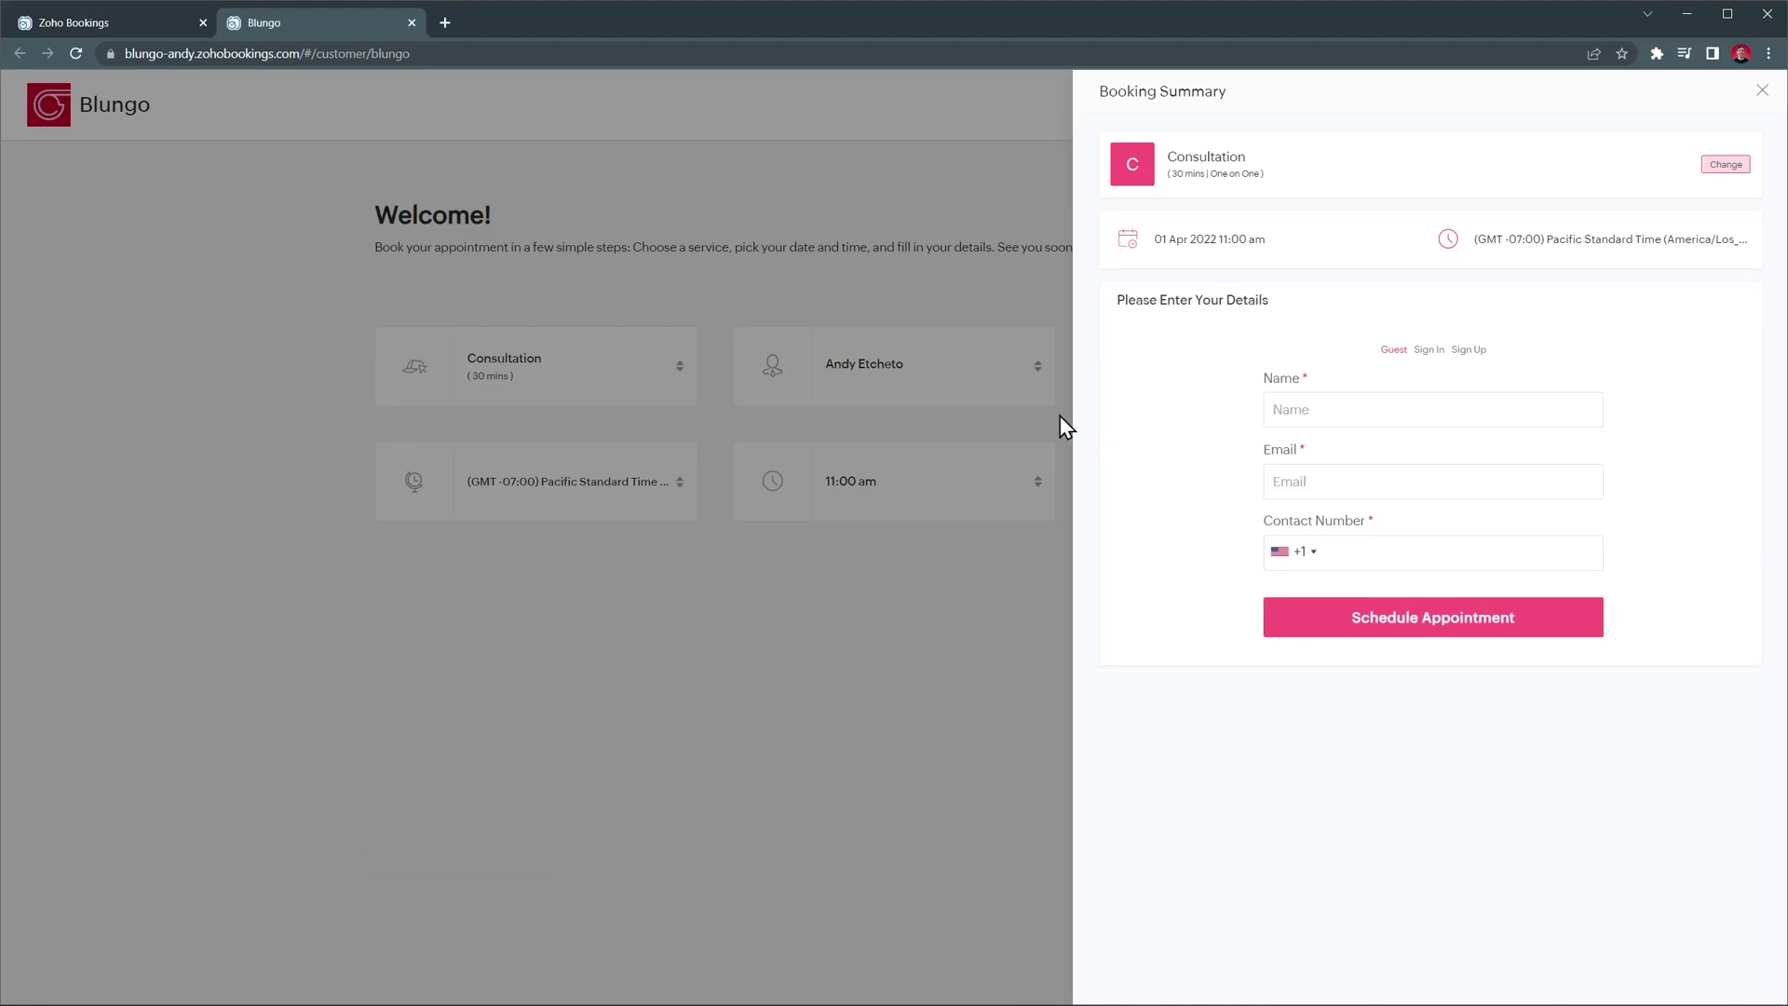
- Close the booking pages and open the pending 15-minute Discovery Call of 17 Mar 2022 in the calendar
click(413, 24)
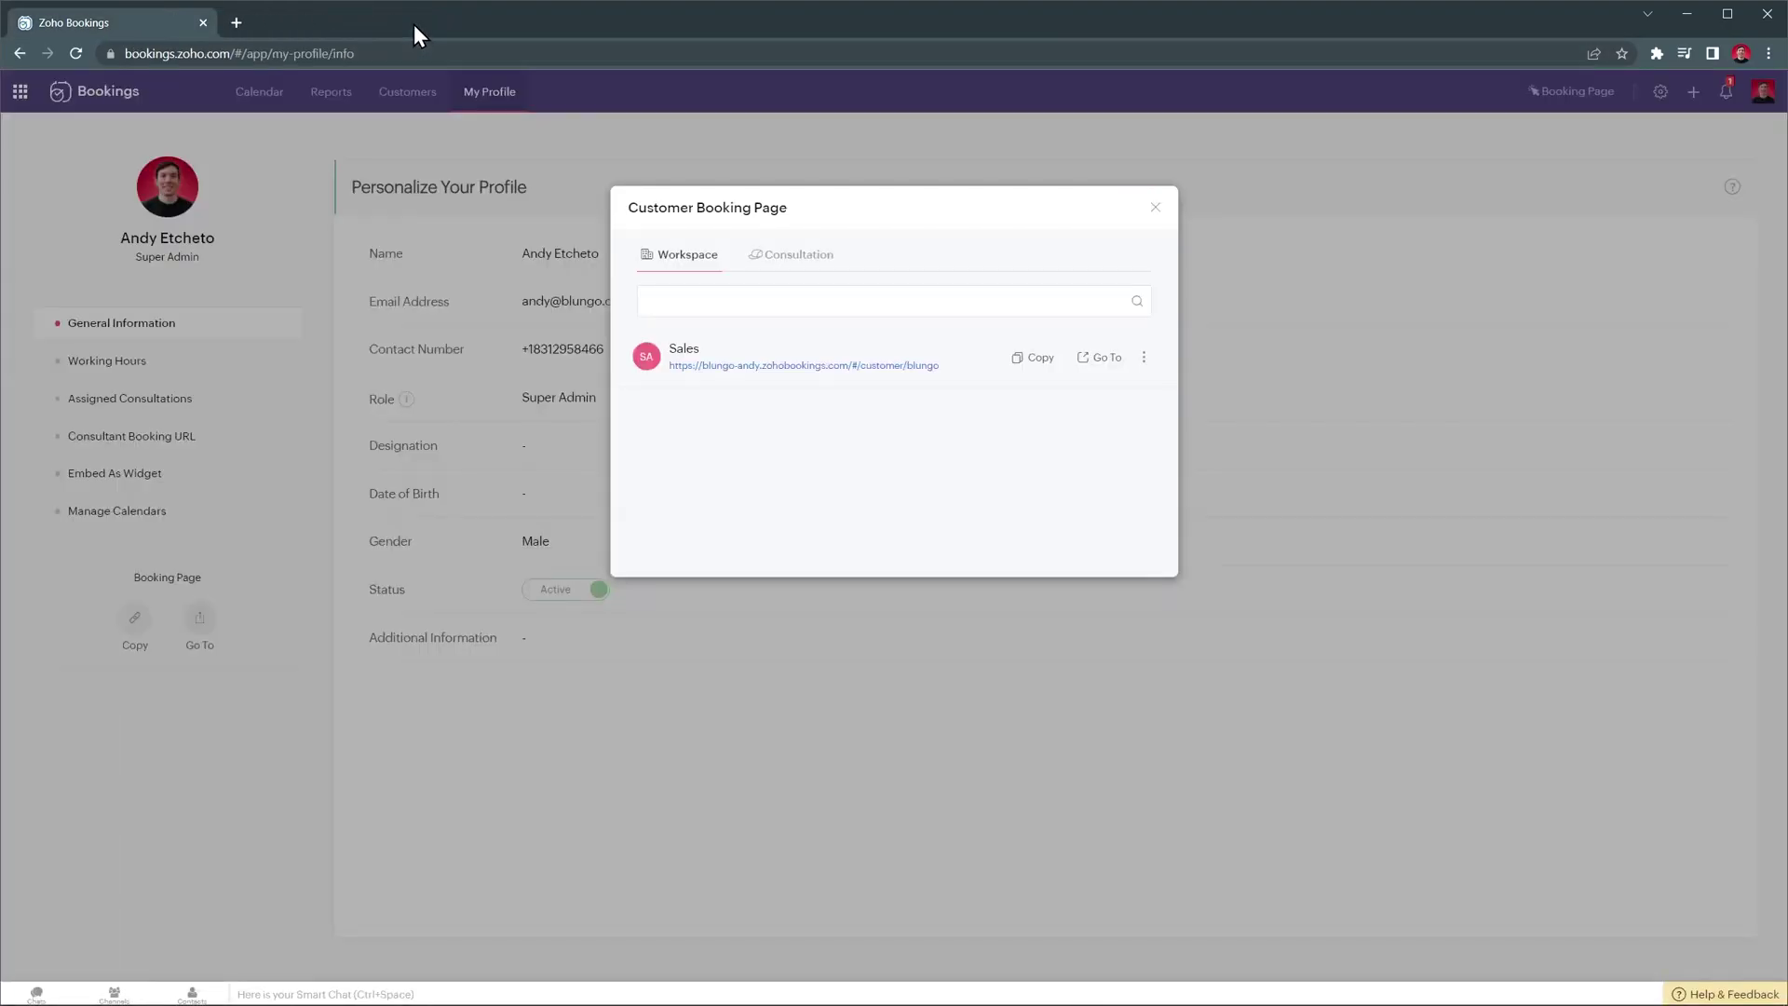
click(1160, 213)
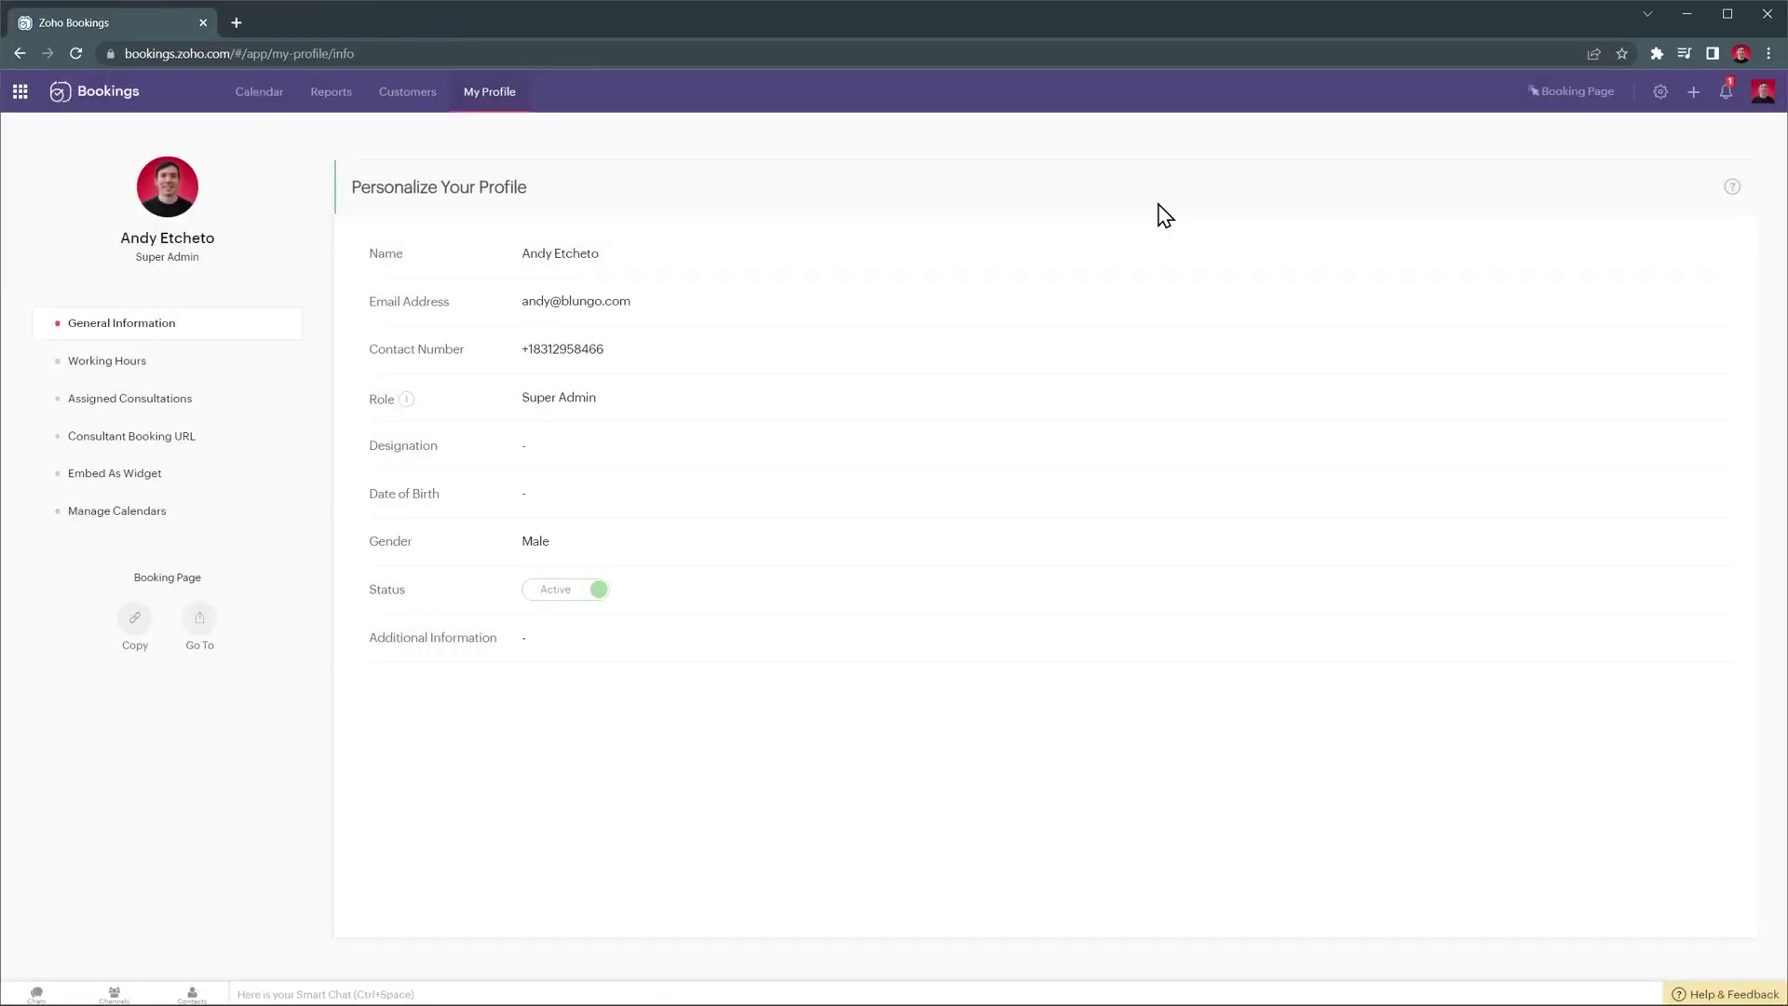
click(260, 92)
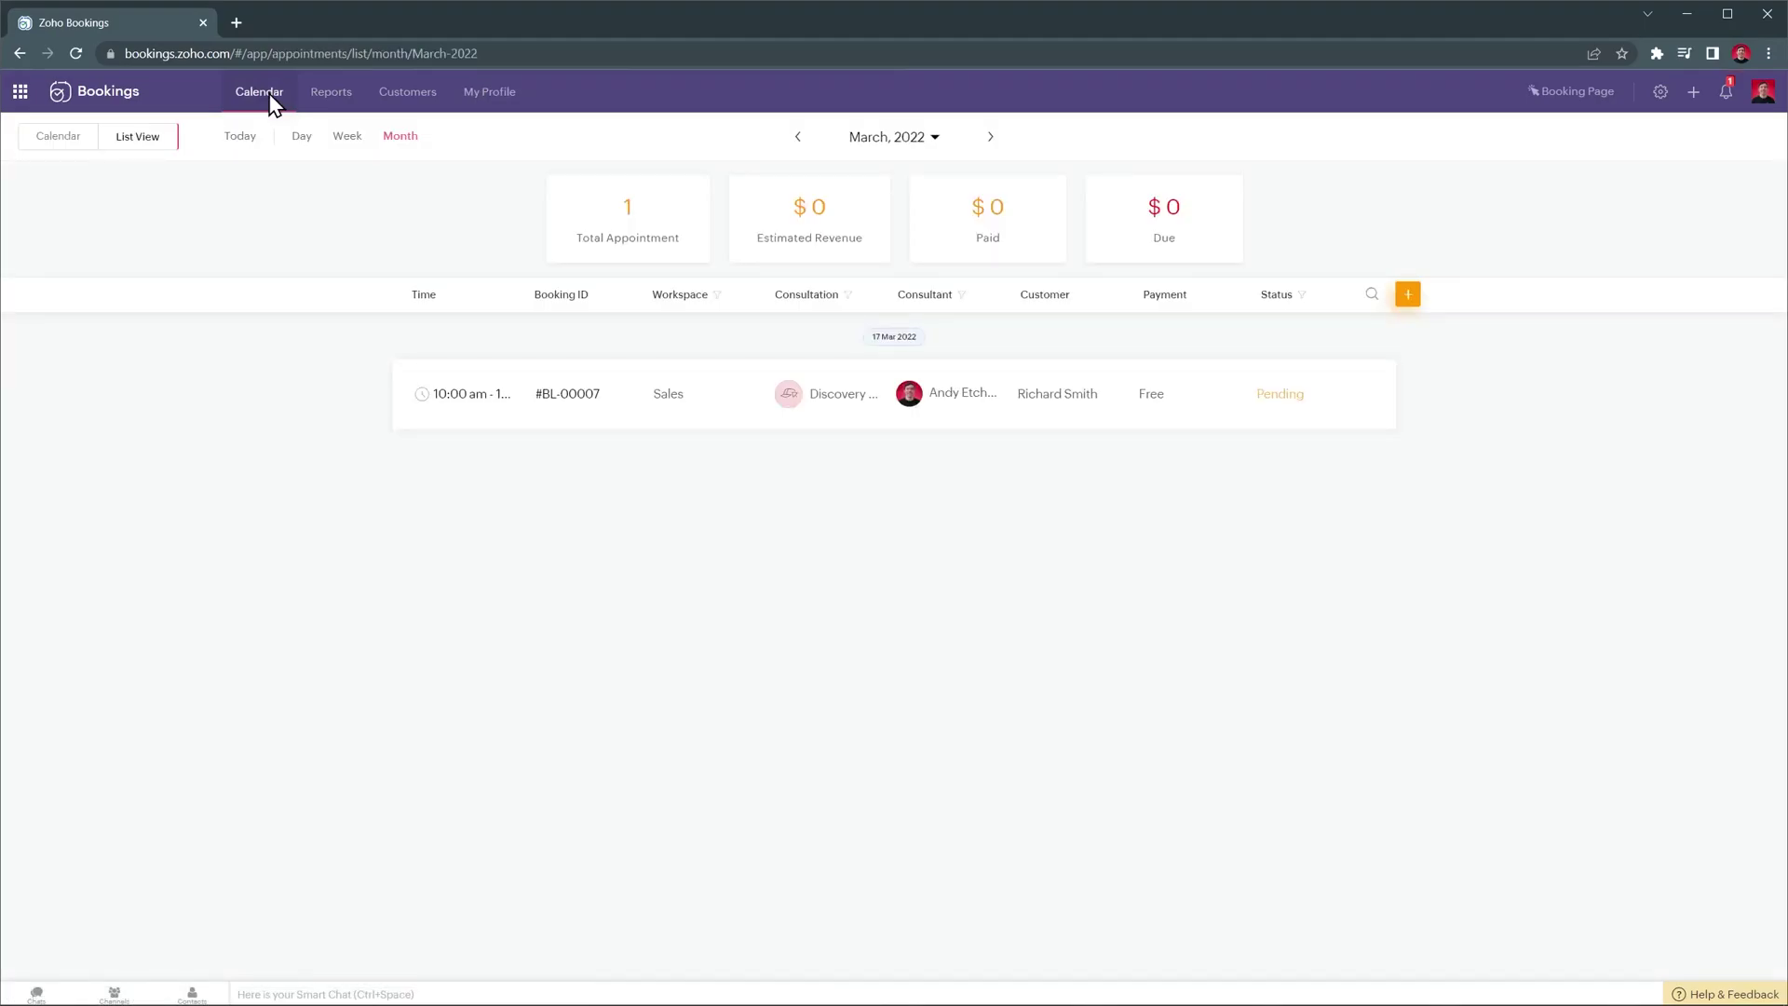
click(708, 395)
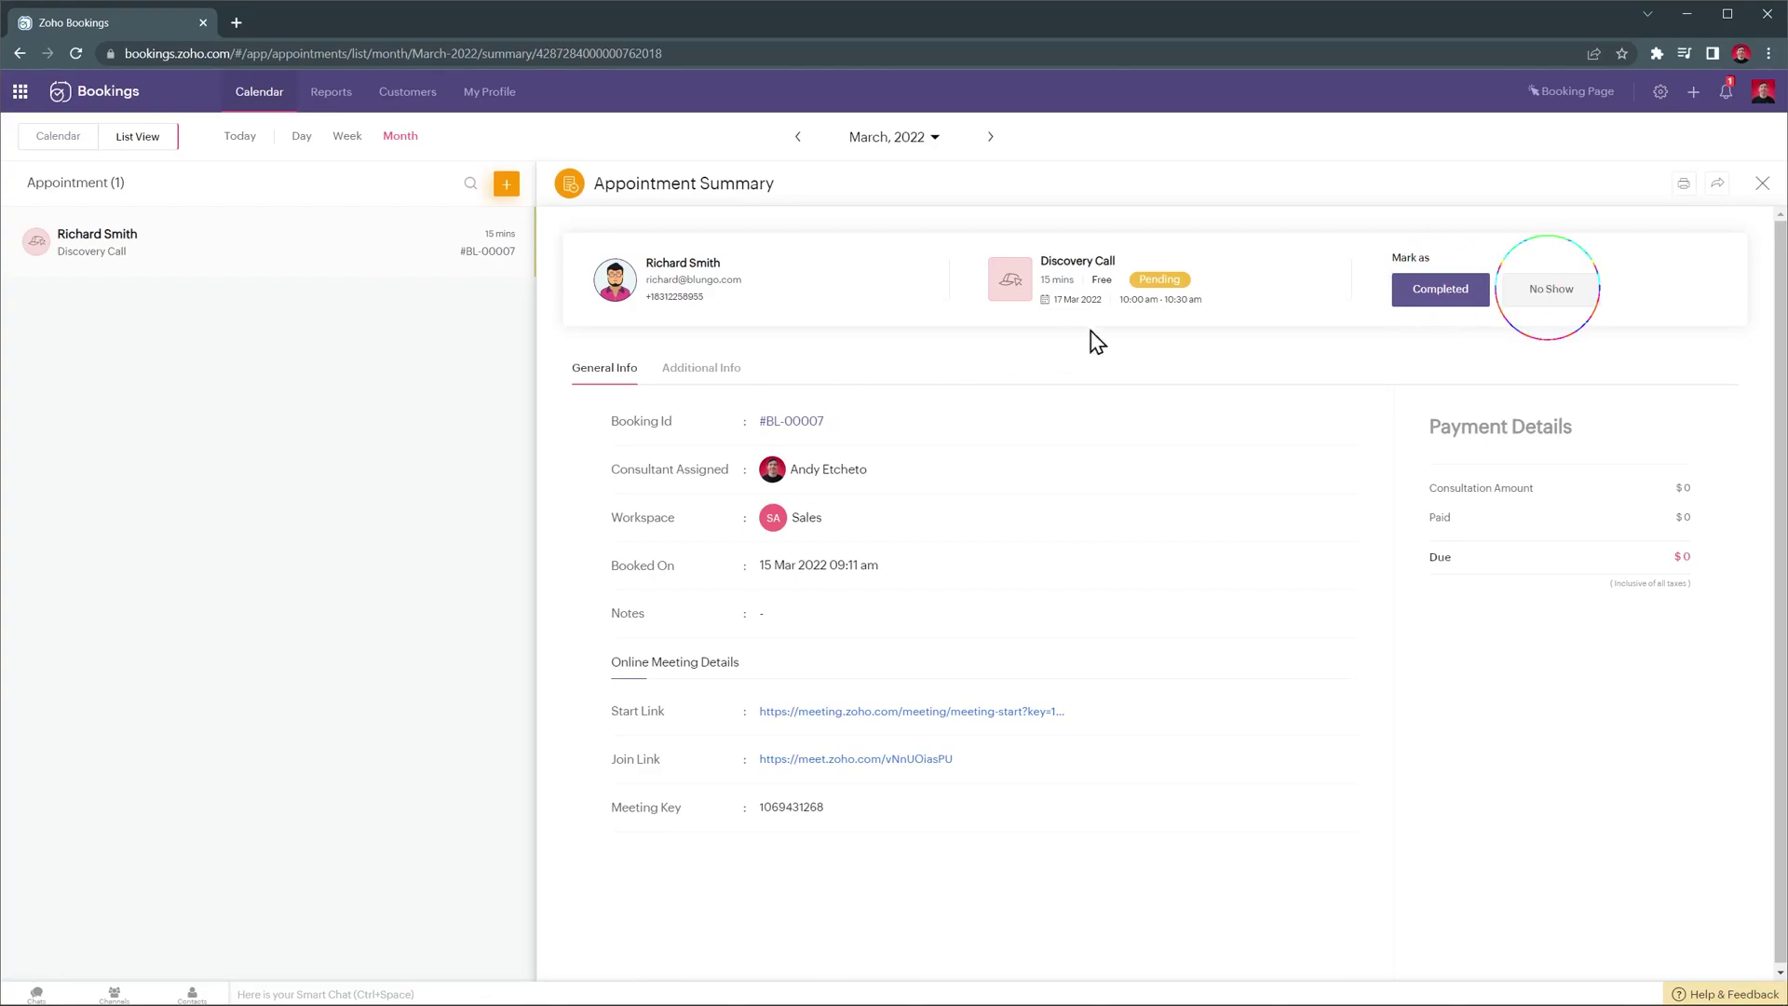
- Move to April 2022 and open the 01 Apr 11:45 am Consultation's reschedule options, leaving it unchanged
click(1765, 189)
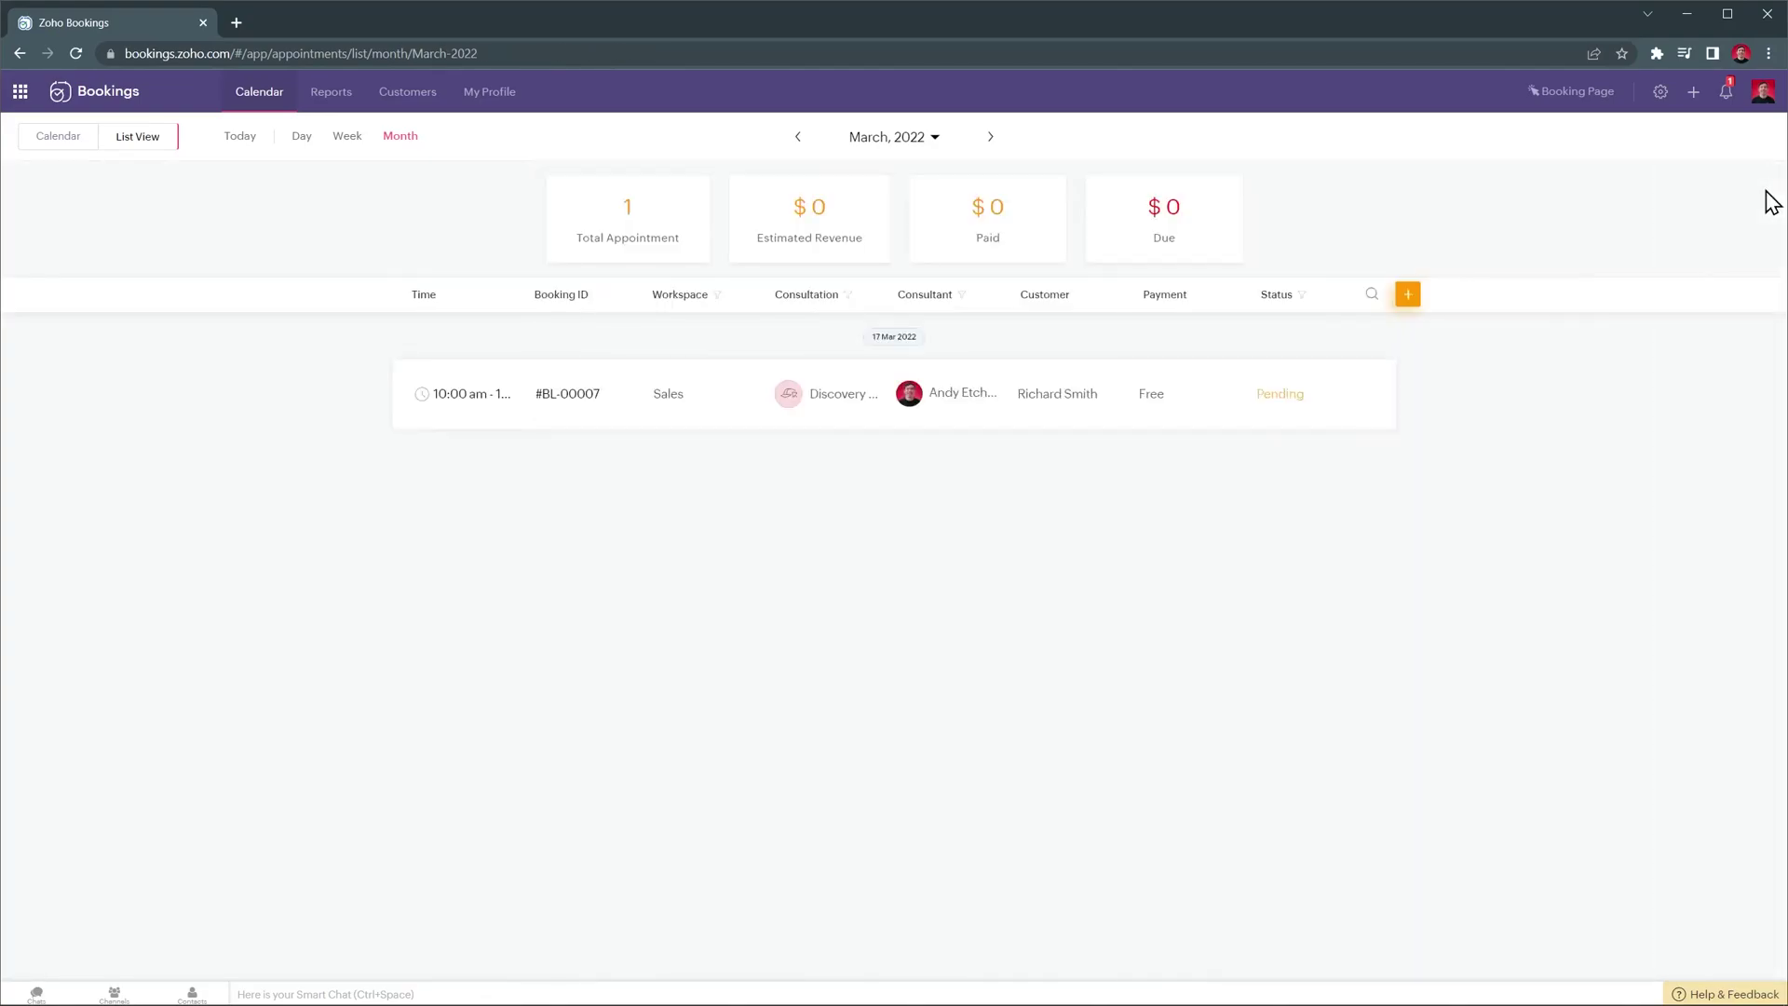
click(990, 137)
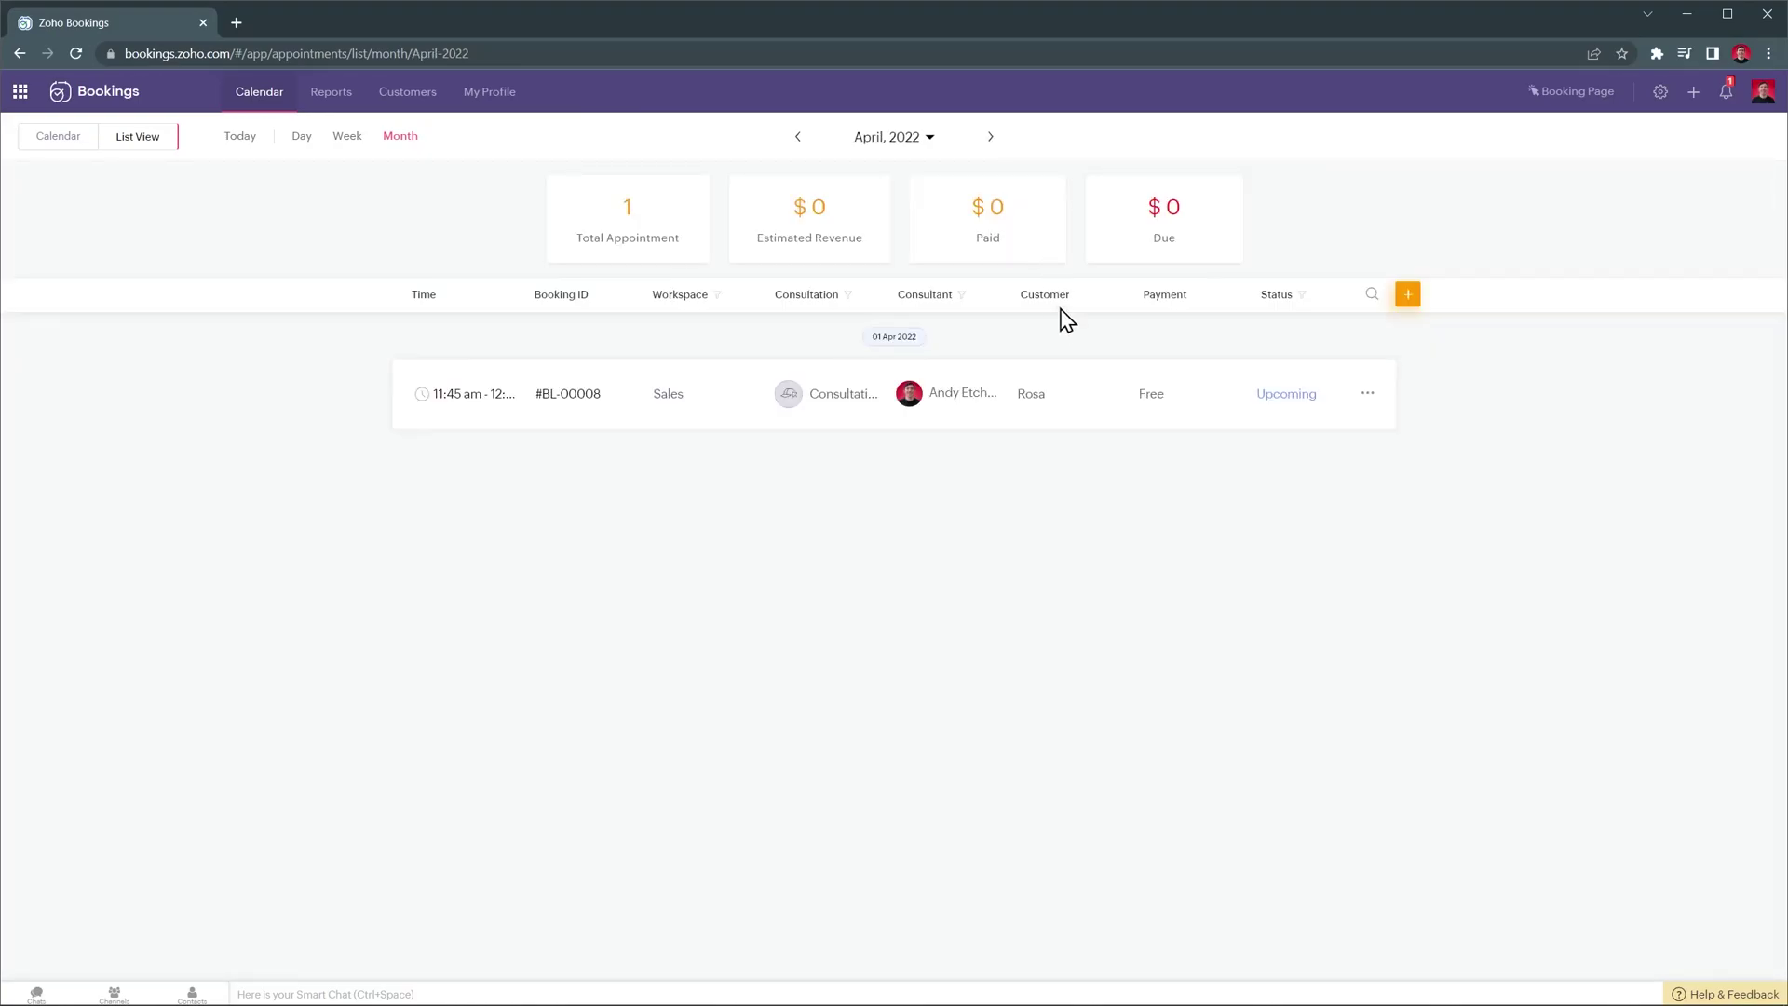
click(1088, 392)
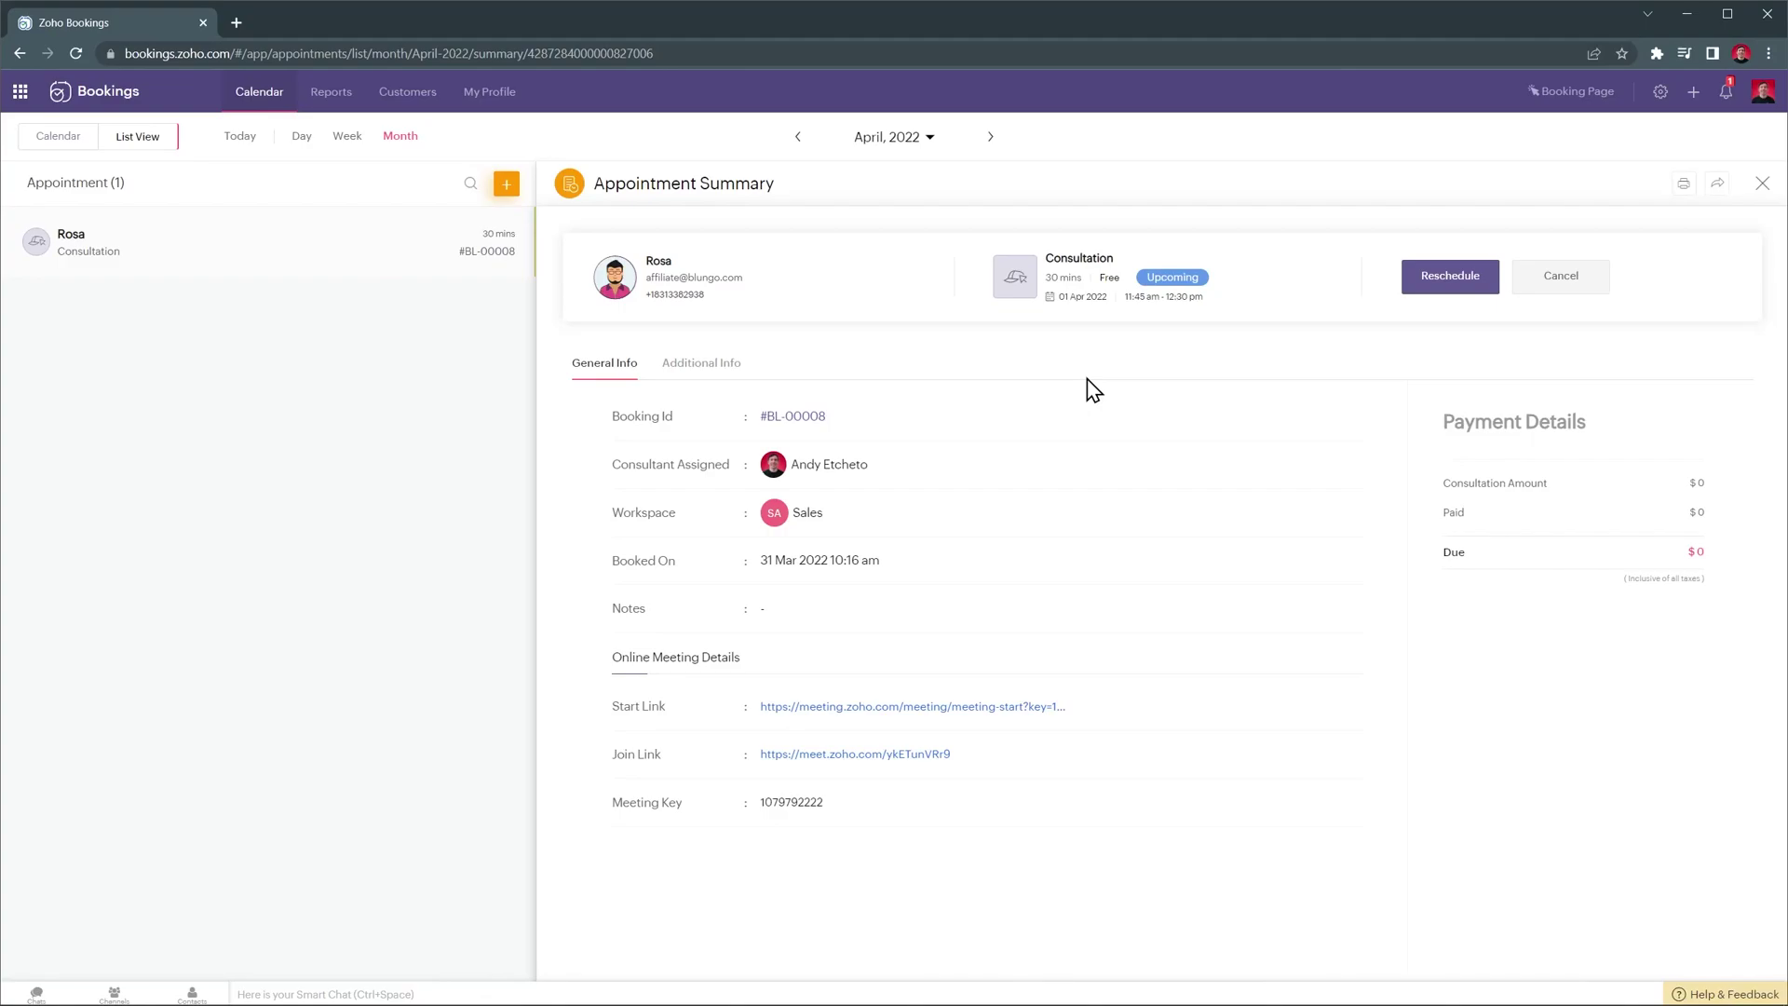
click(1415, 285)
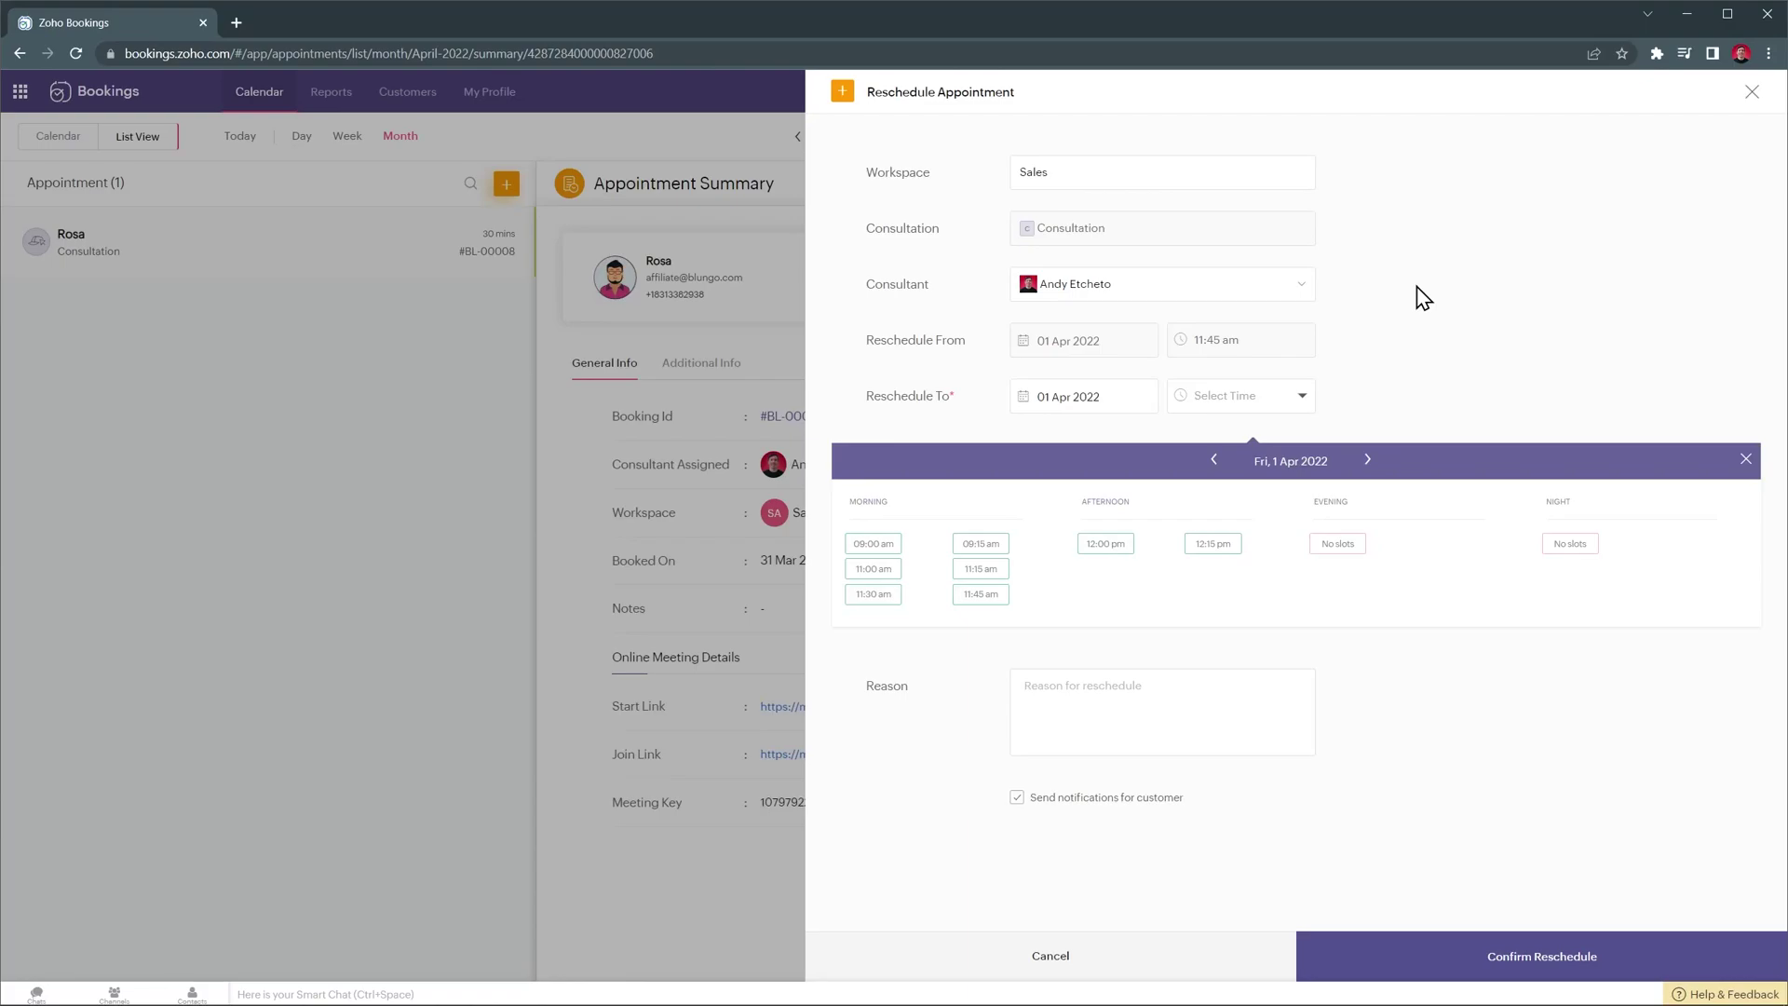
click(1752, 93)
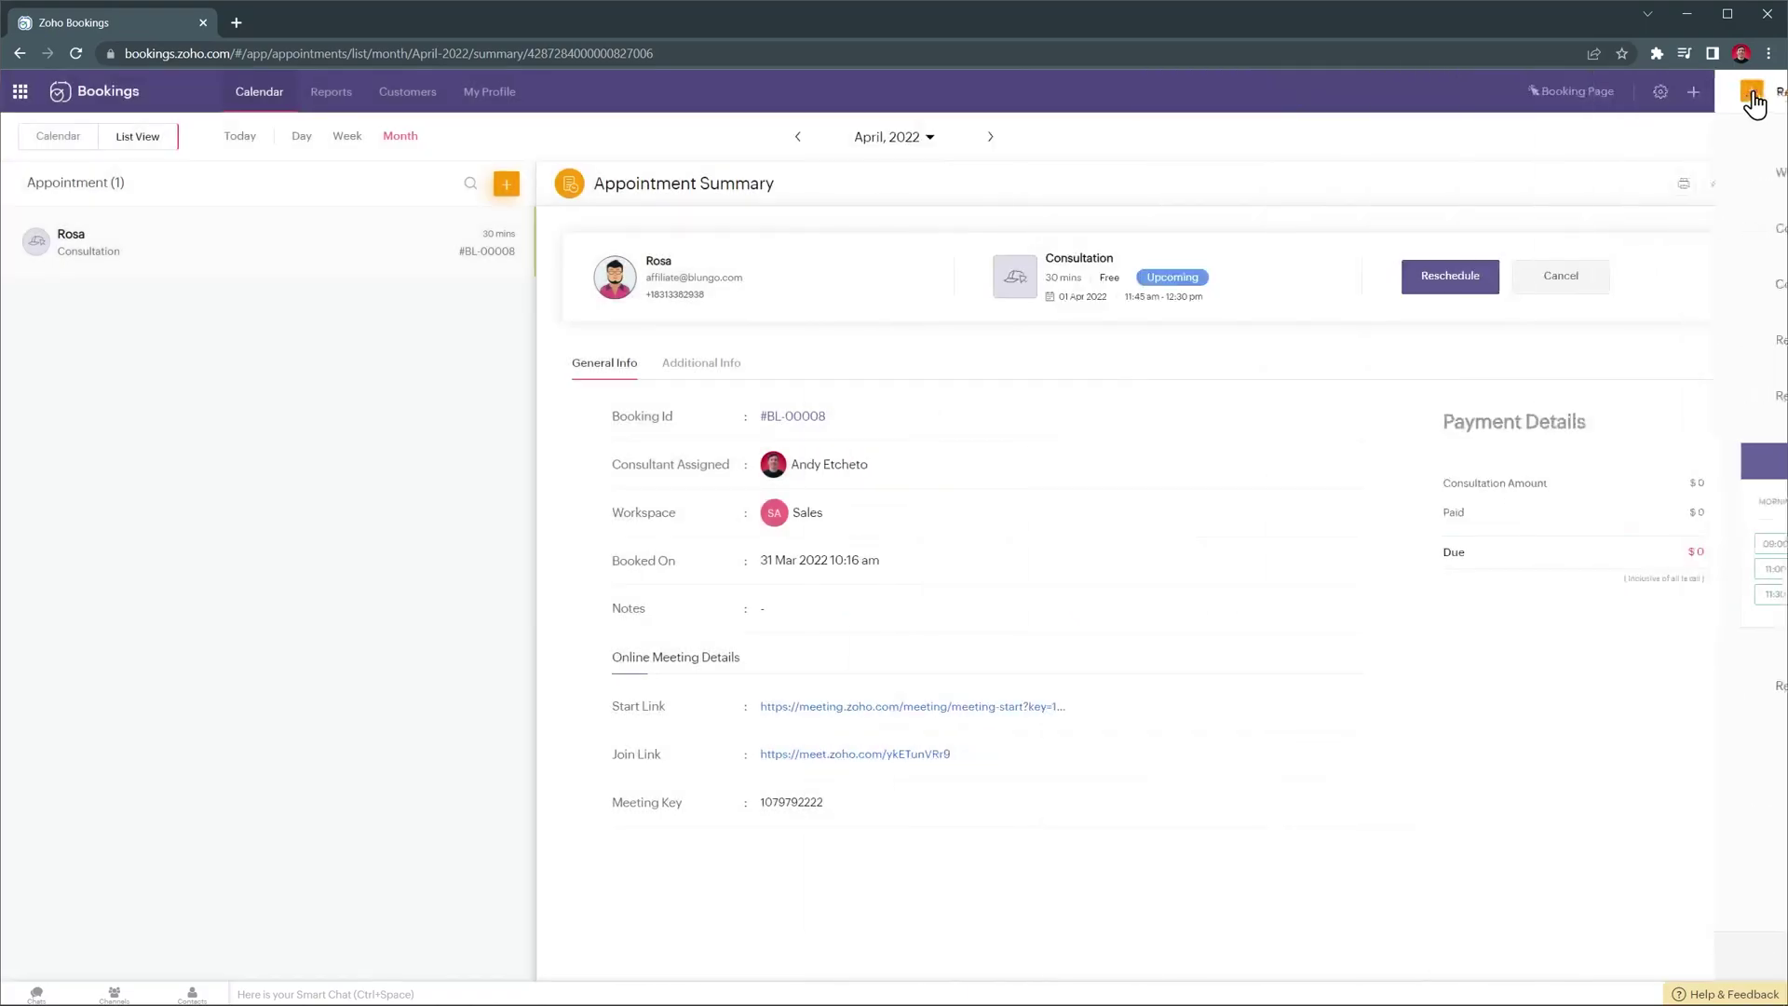
click(1763, 185)
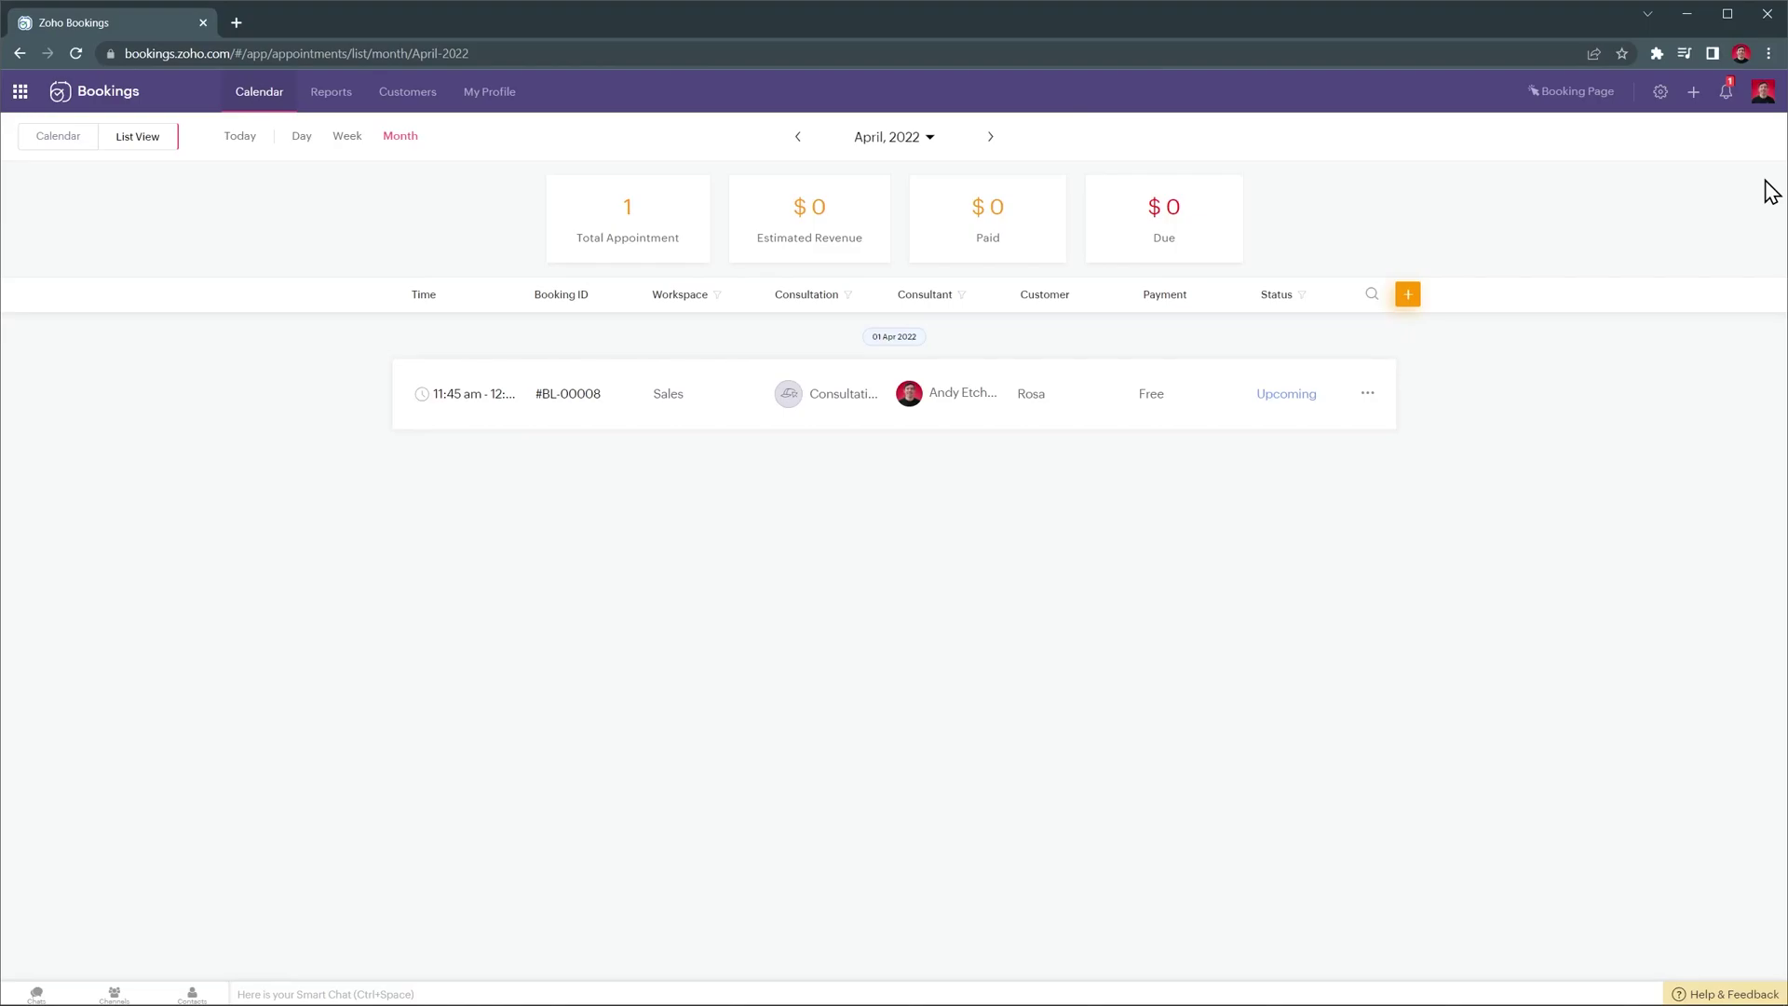
- Browse customers for a new appointment, discard it, and bring up the Quick Add menu
click(1411, 296)
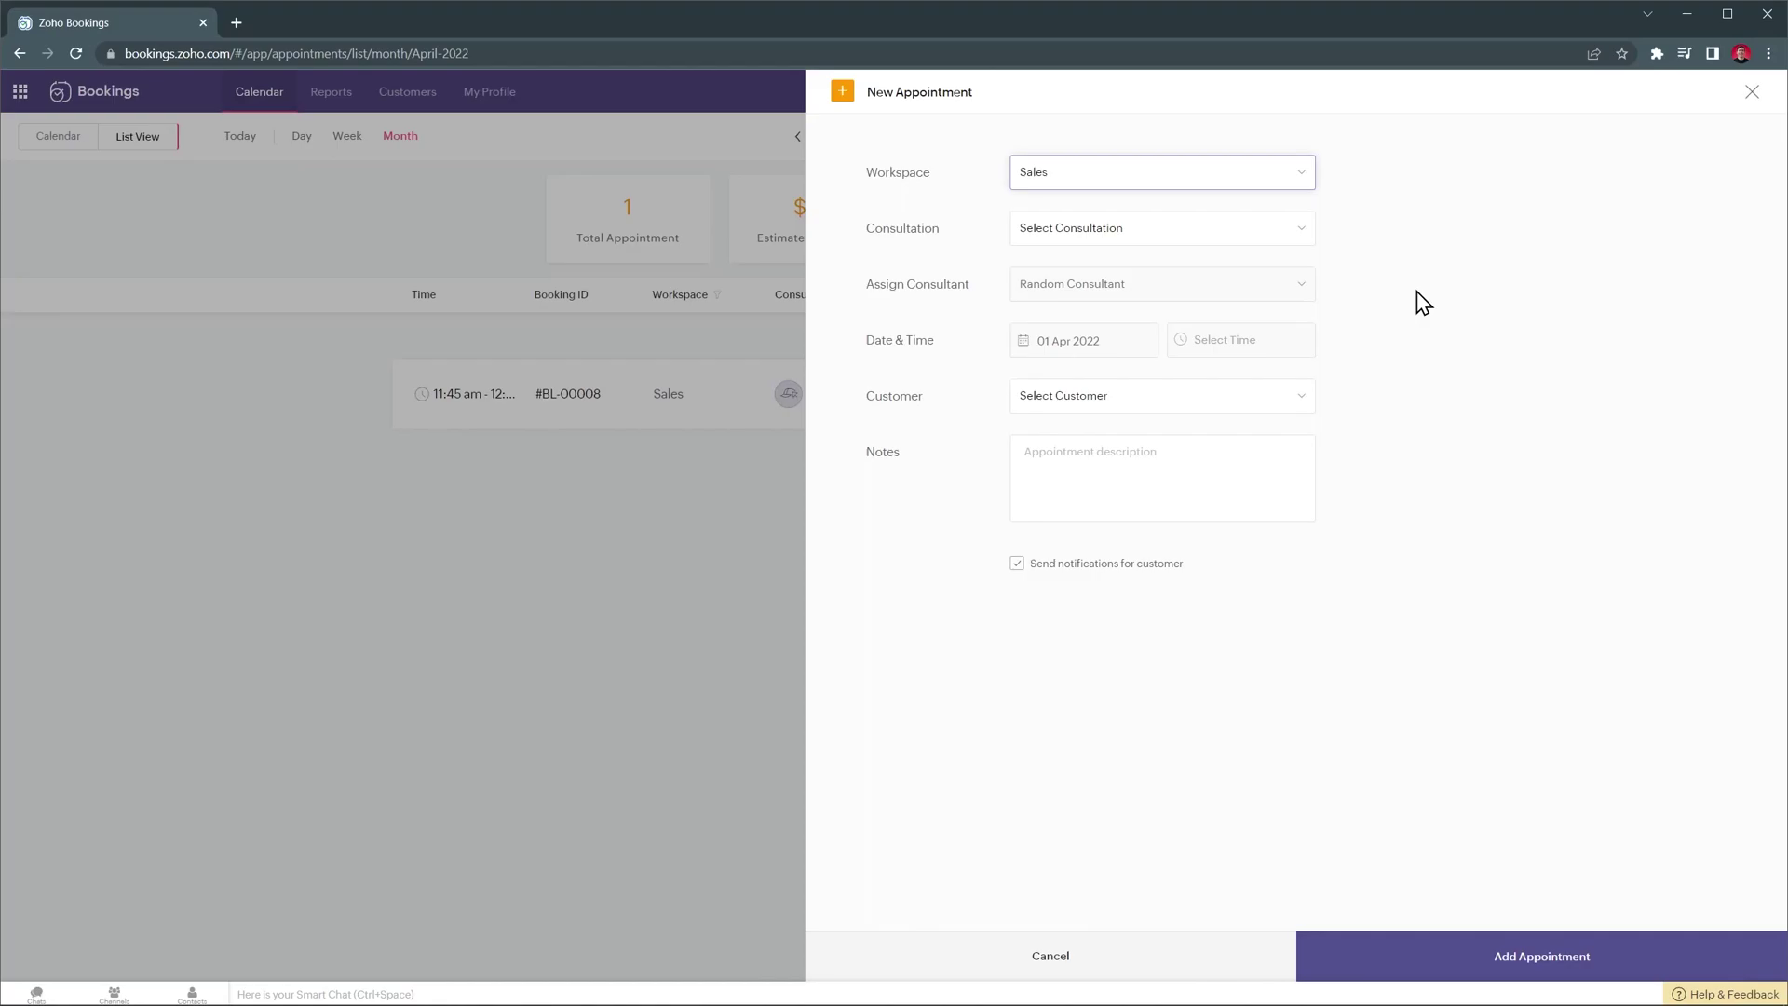
click(1296, 397)
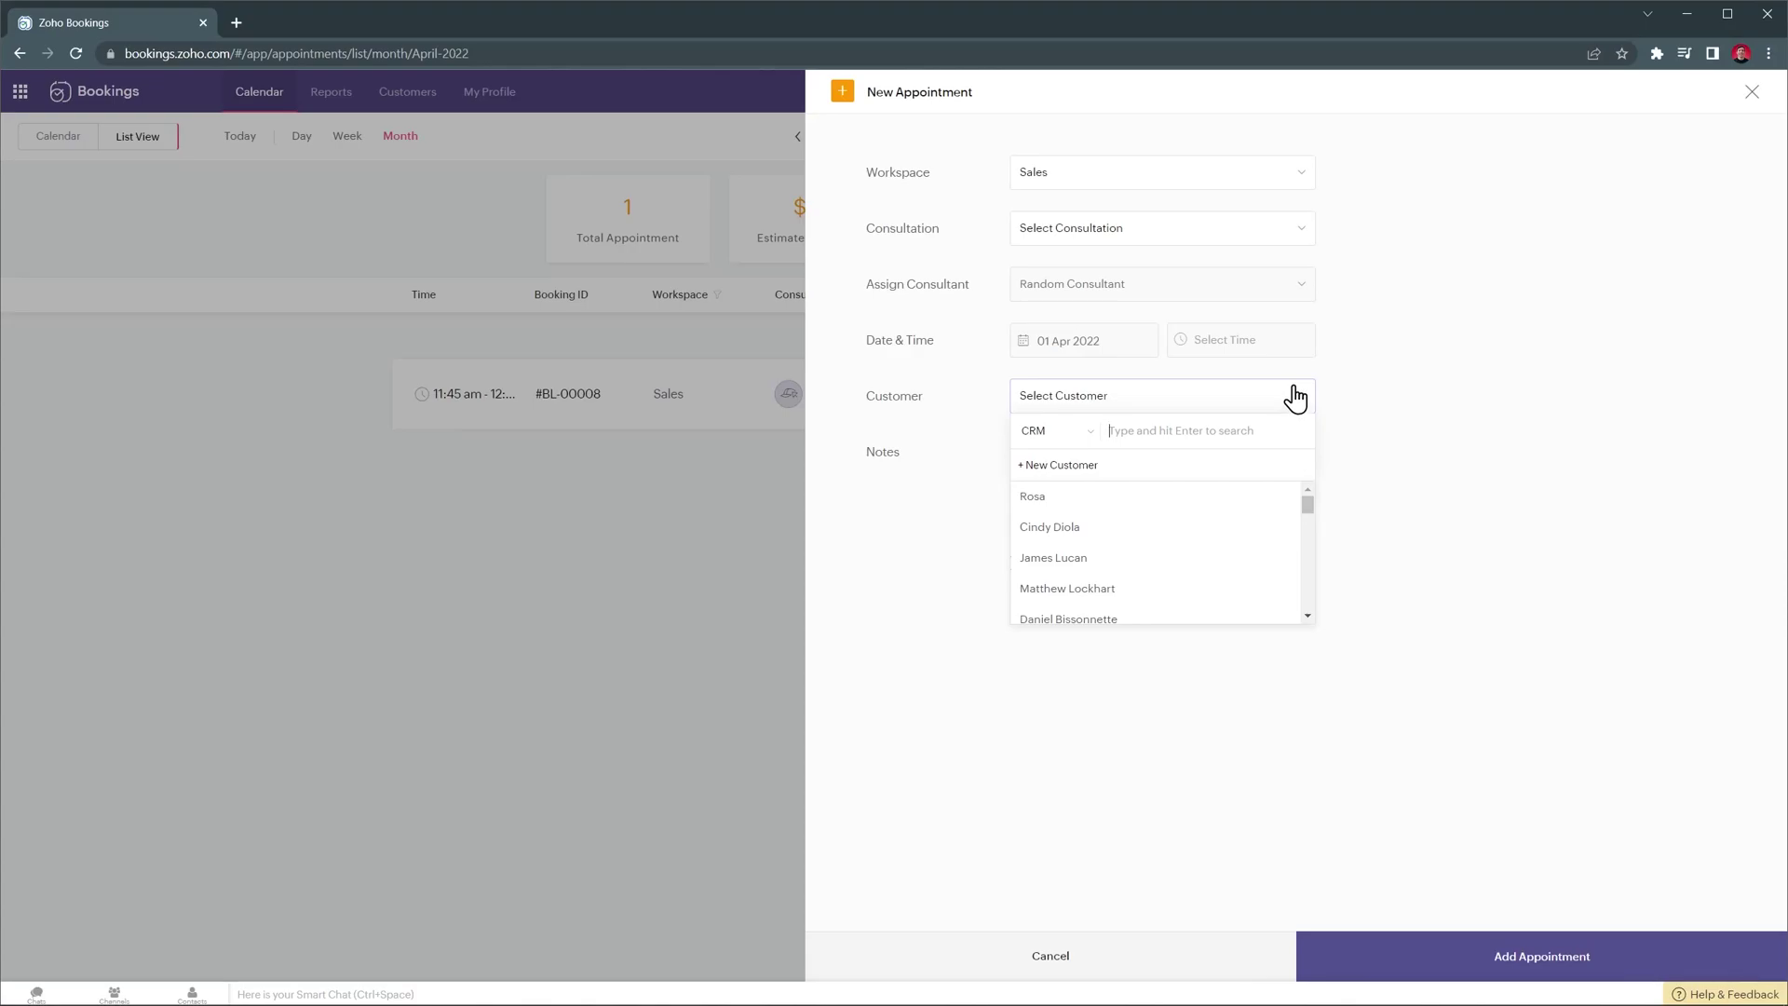
click(1752, 99)
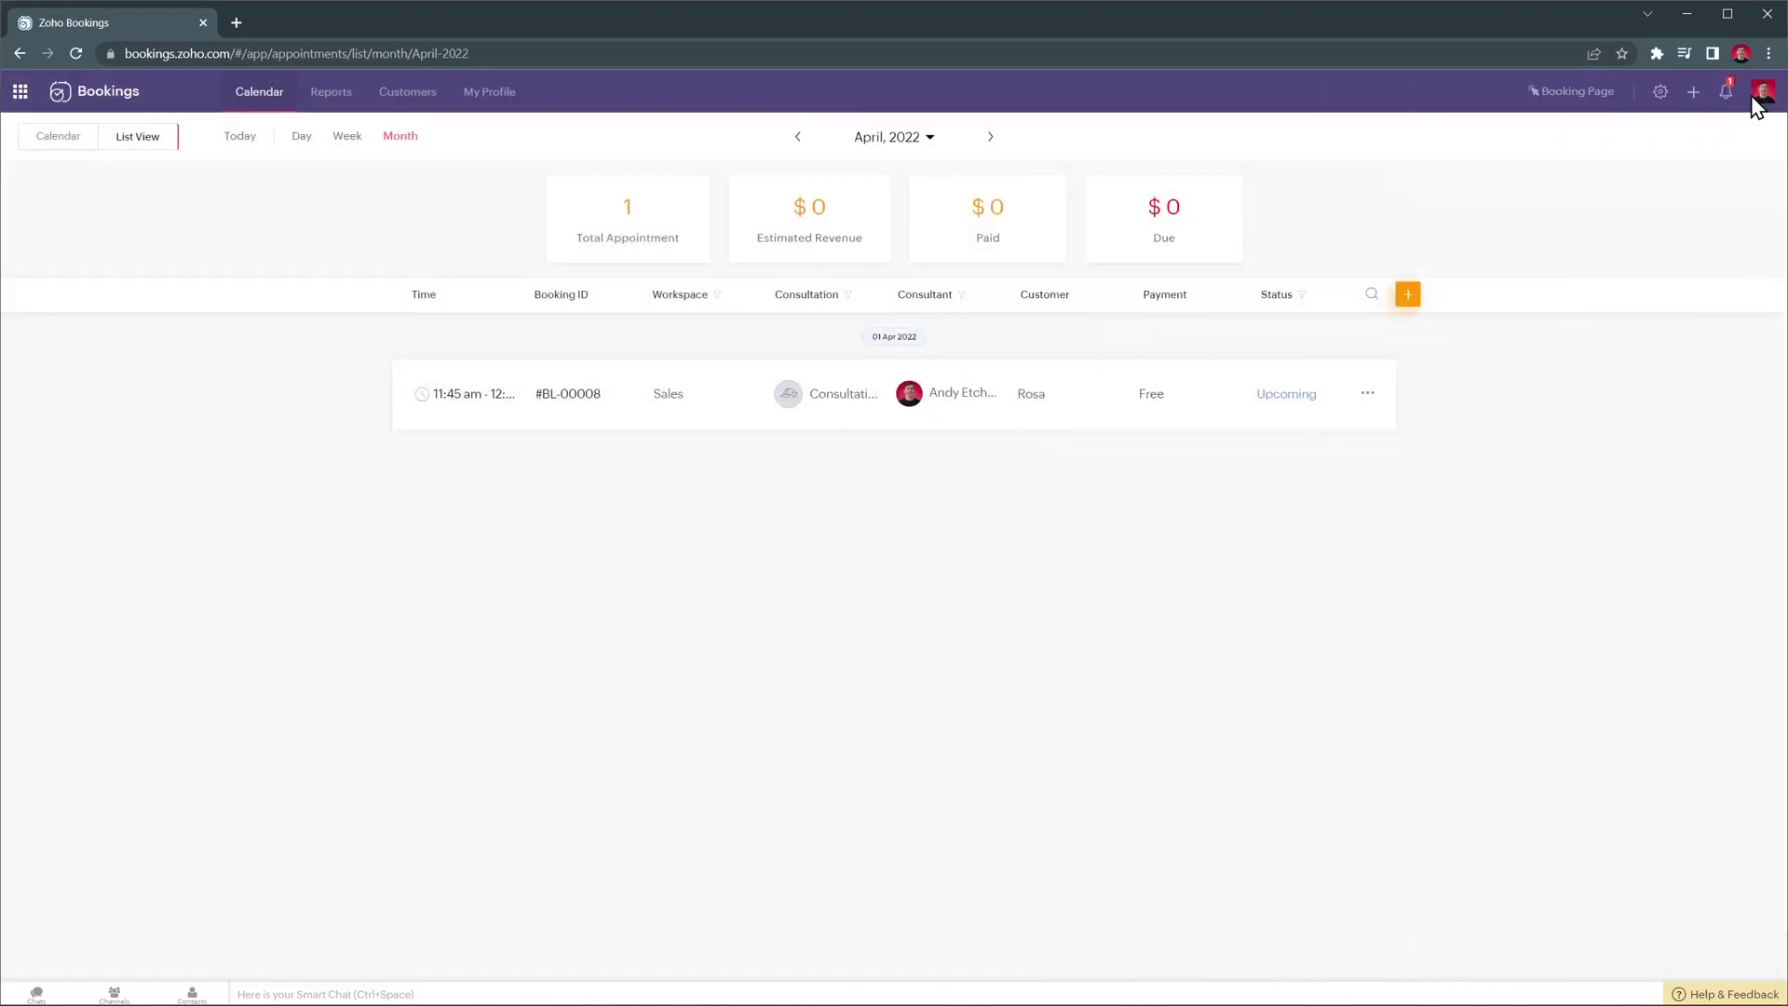
click(1695, 92)
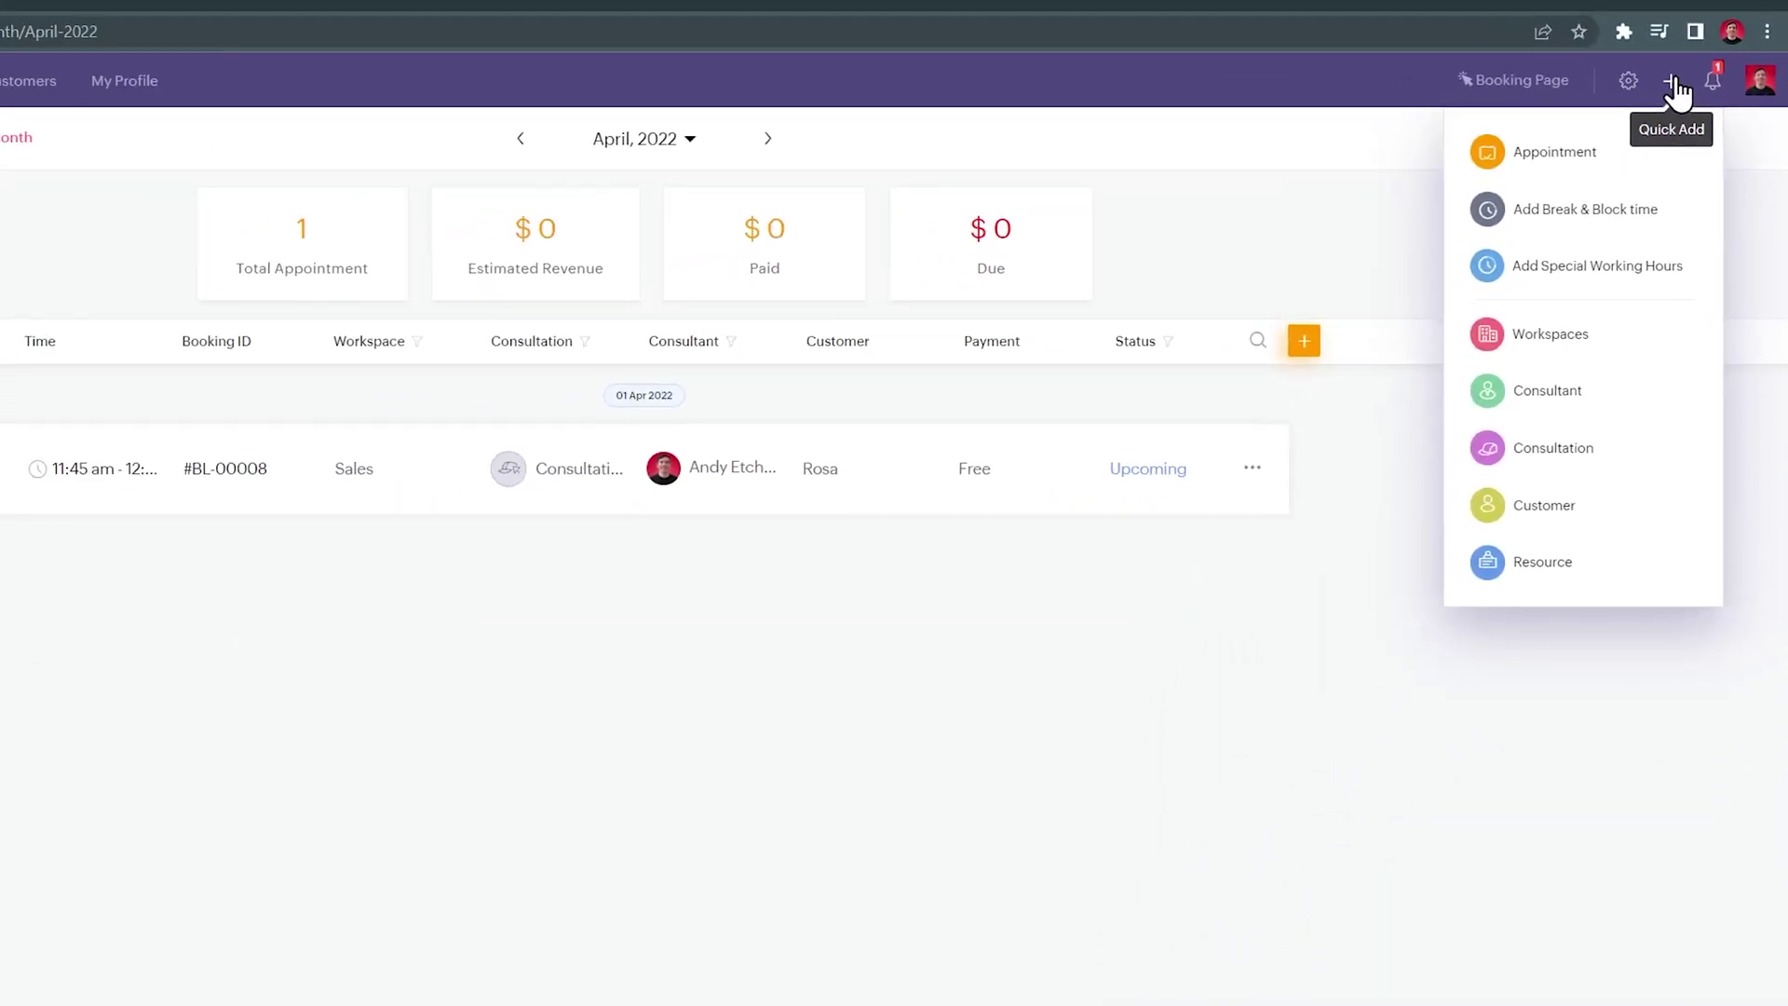
- Save 'Automation consultation' in the Sales workspace with a 1 Hour buffer and one assigned consultant
click(1627, 387)
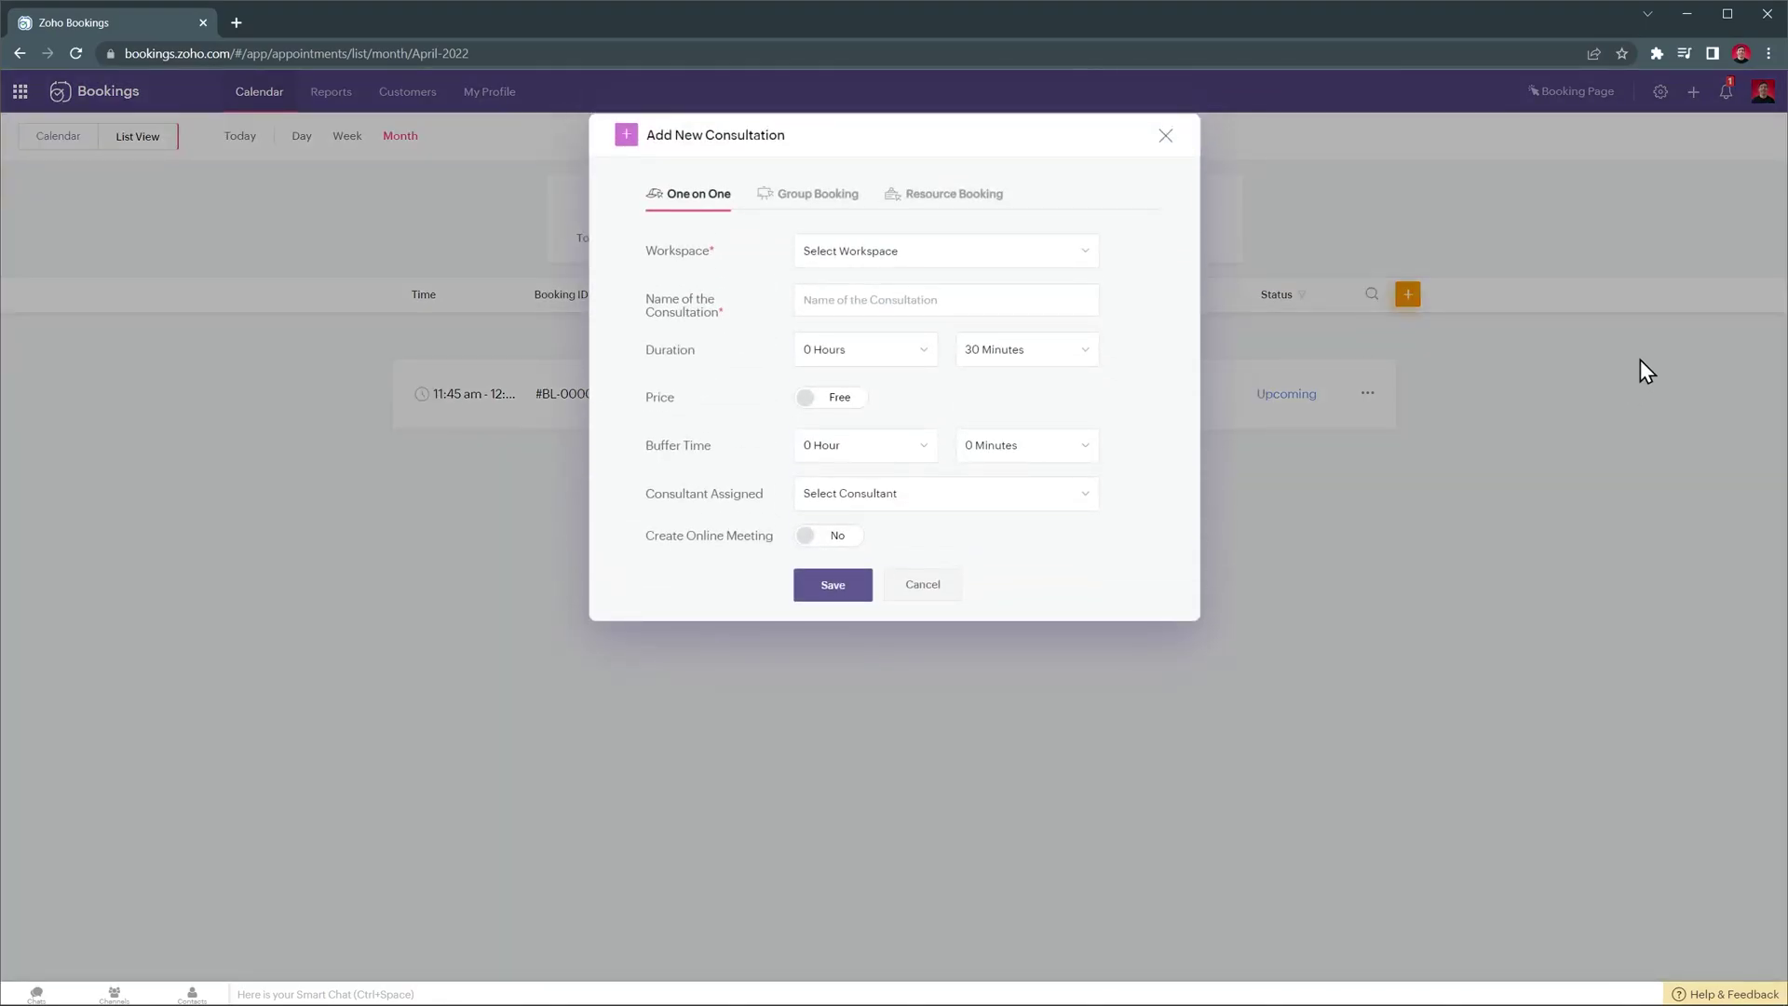
click(1058, 253)
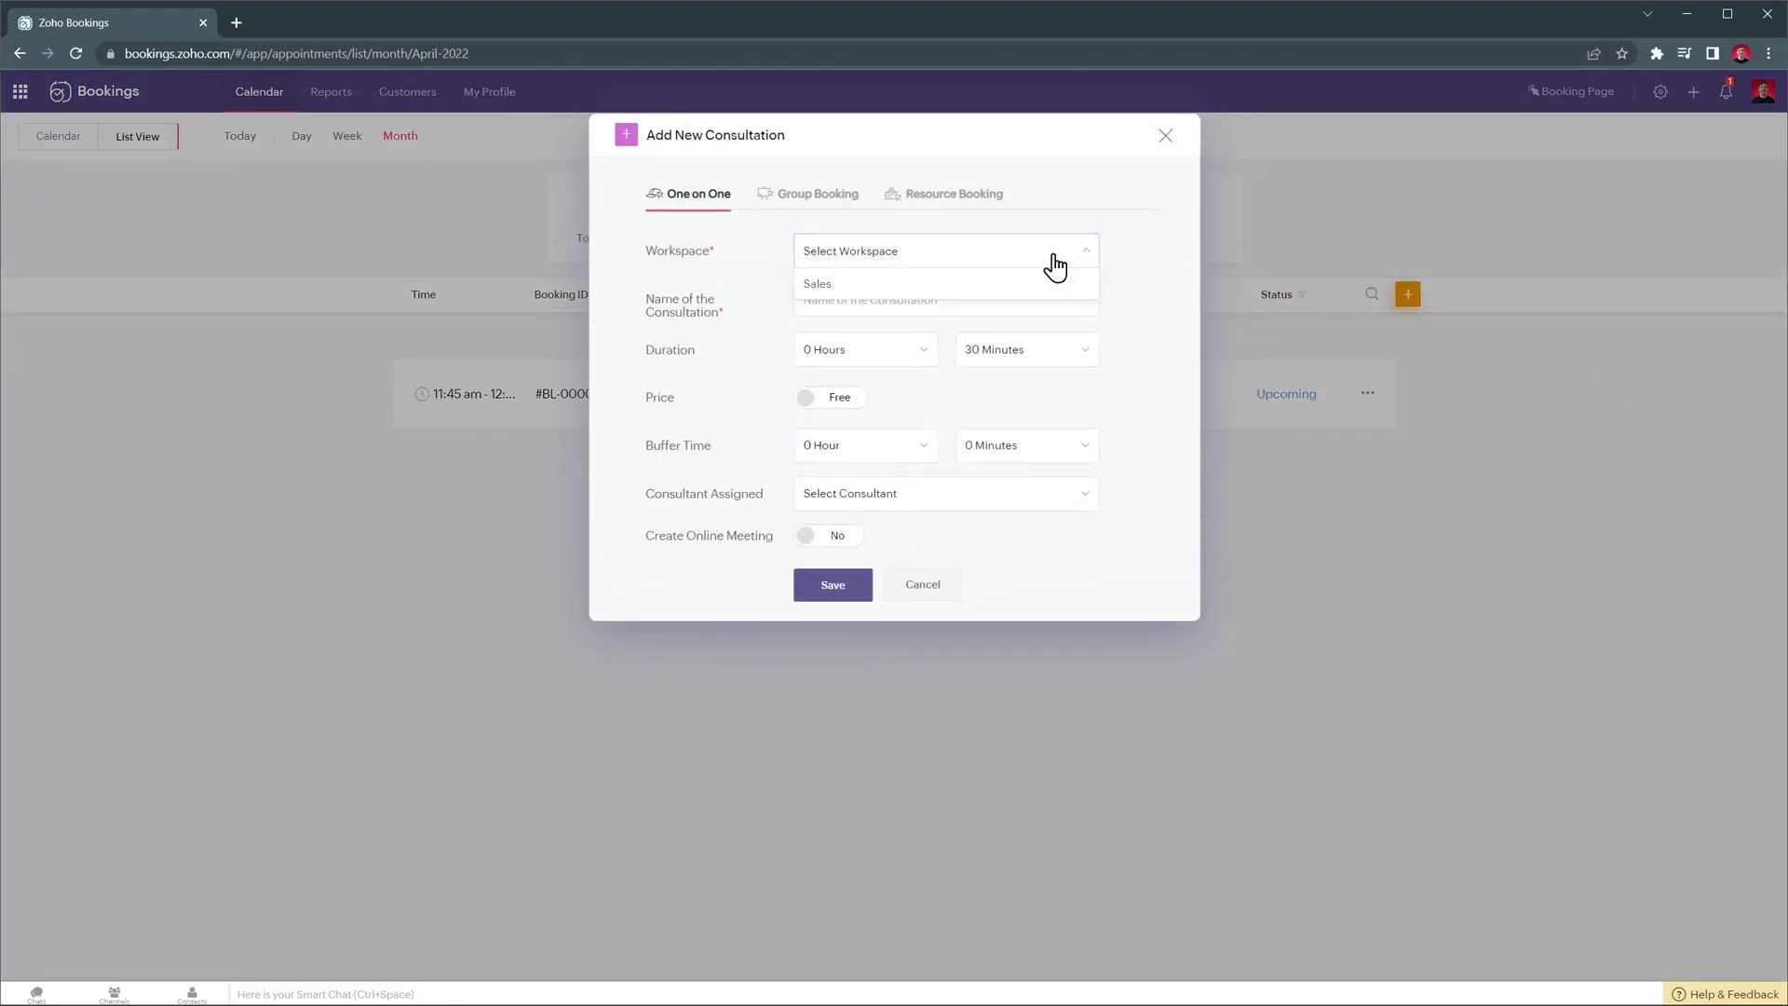
click(1006, 284)
click(954, 300)
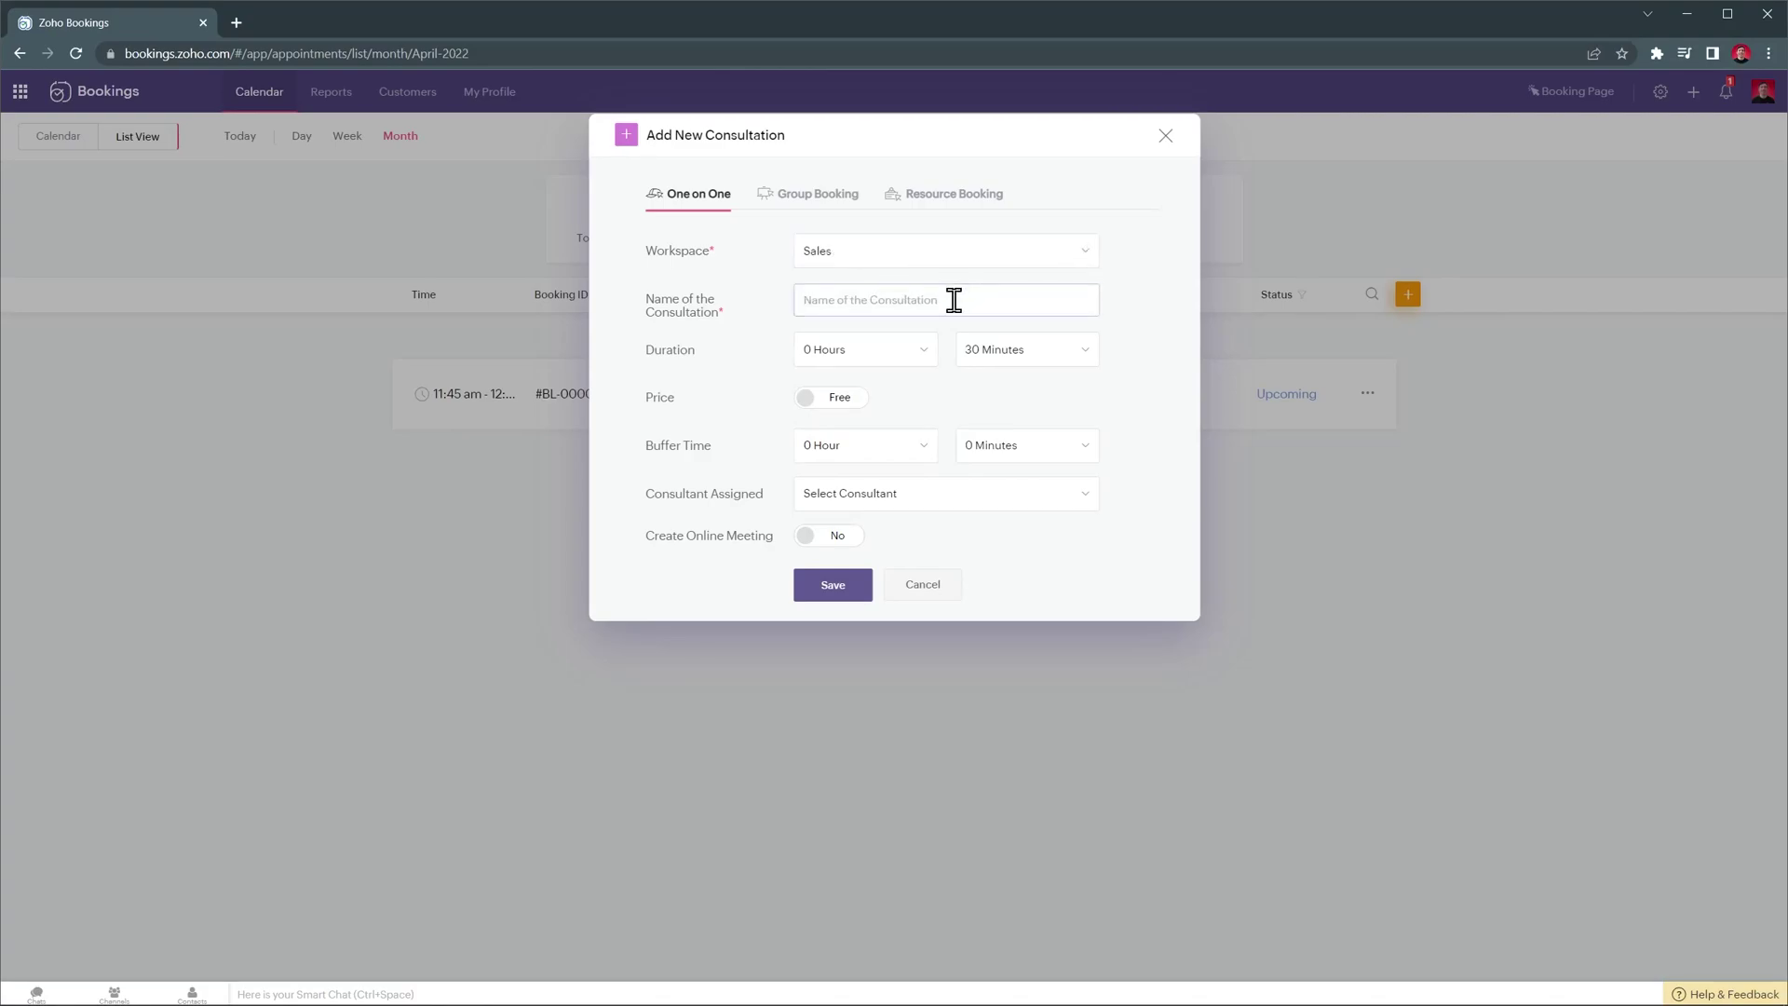
text(Automation consultation)
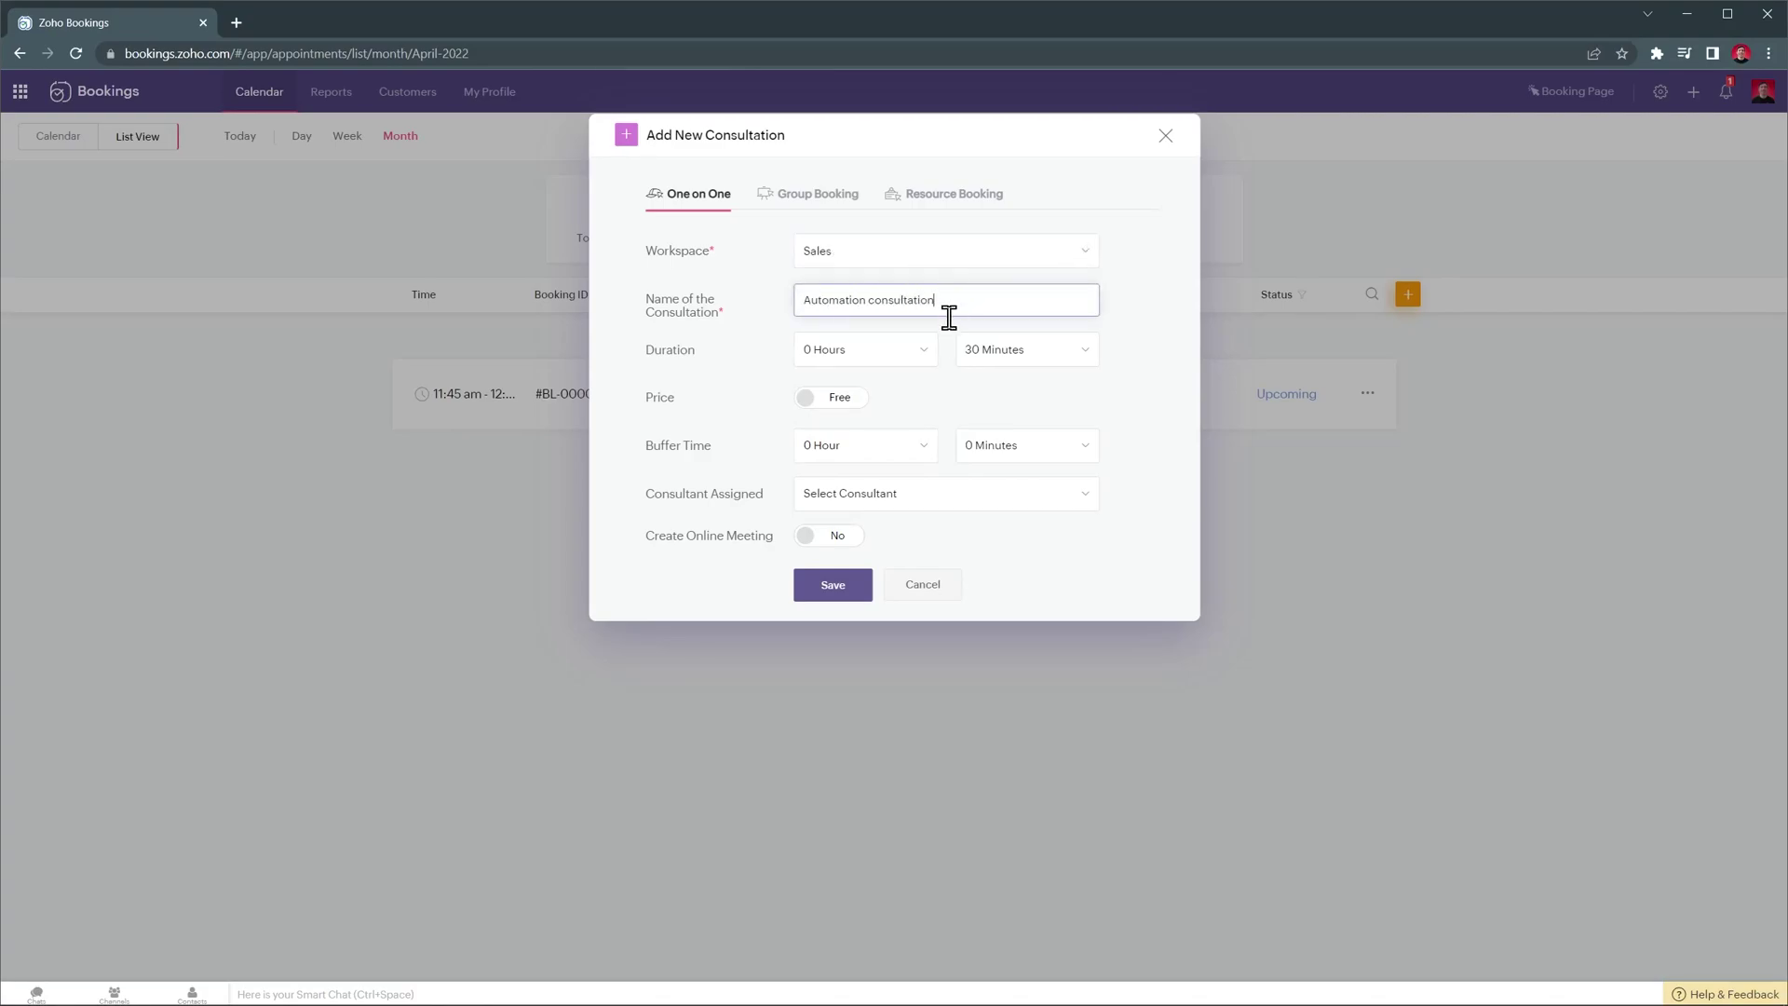
click(923, 448)
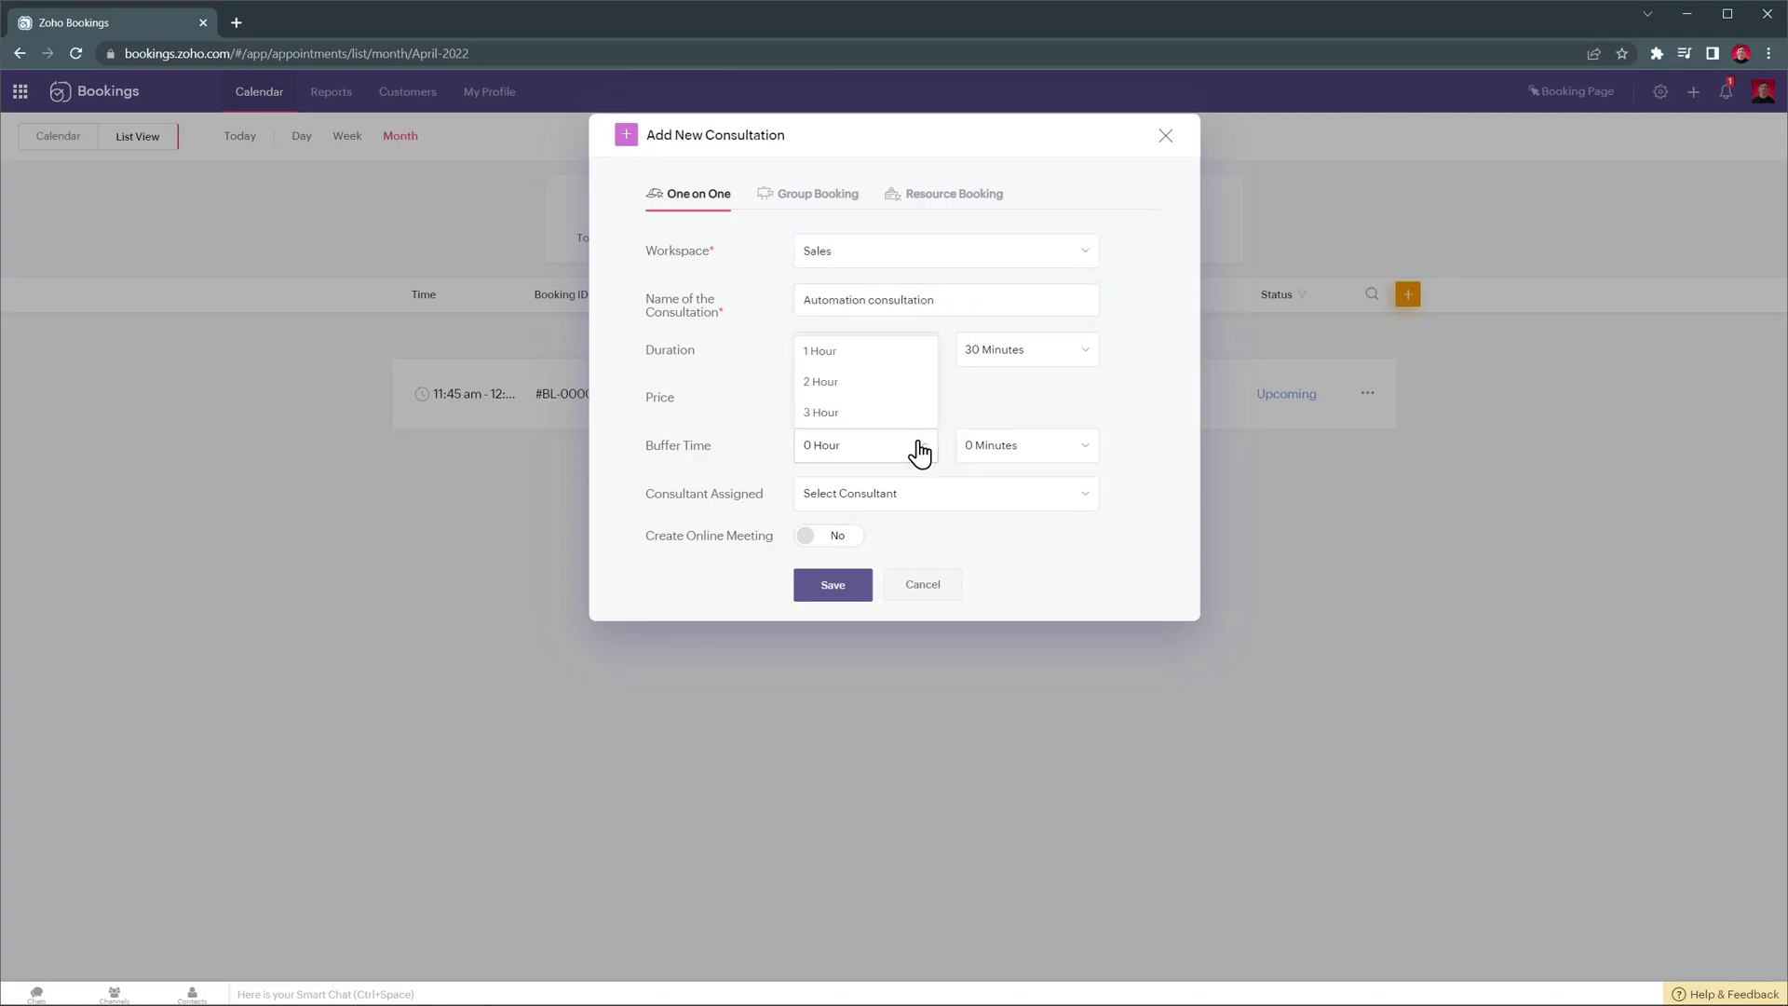
click(888, 361)
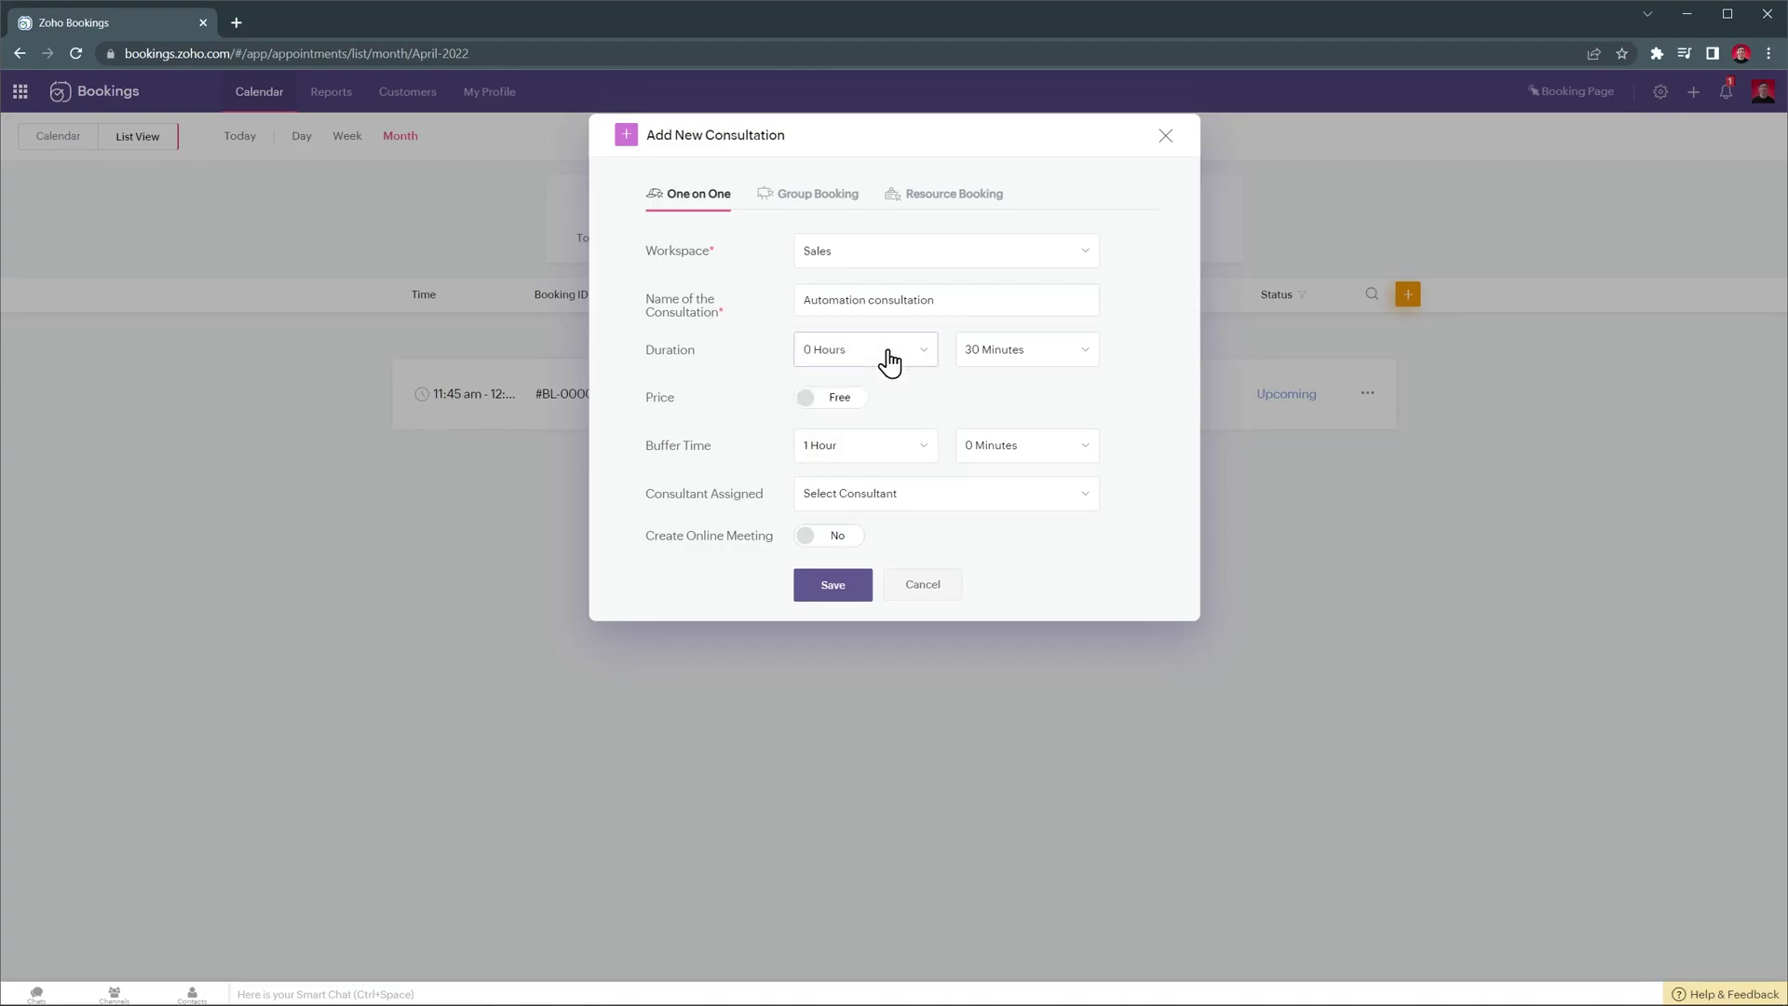
click(929, 495)
click(882, 464)
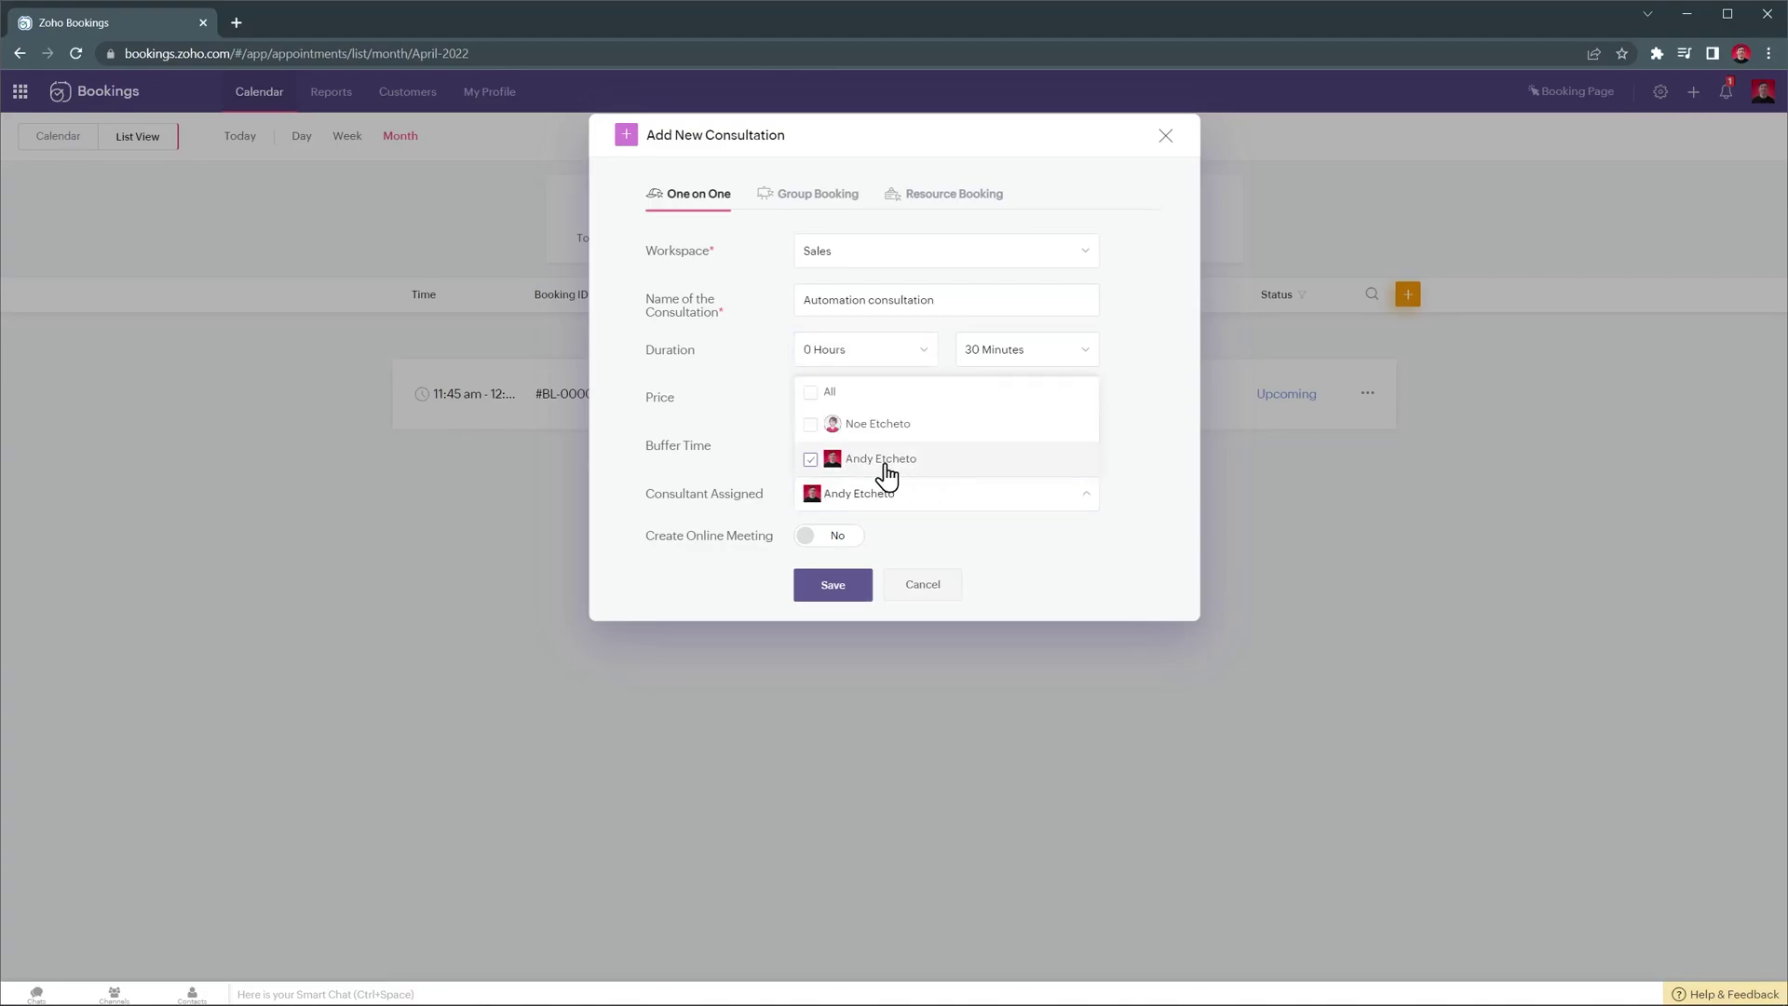
click(903, 530)
click(852, 583)
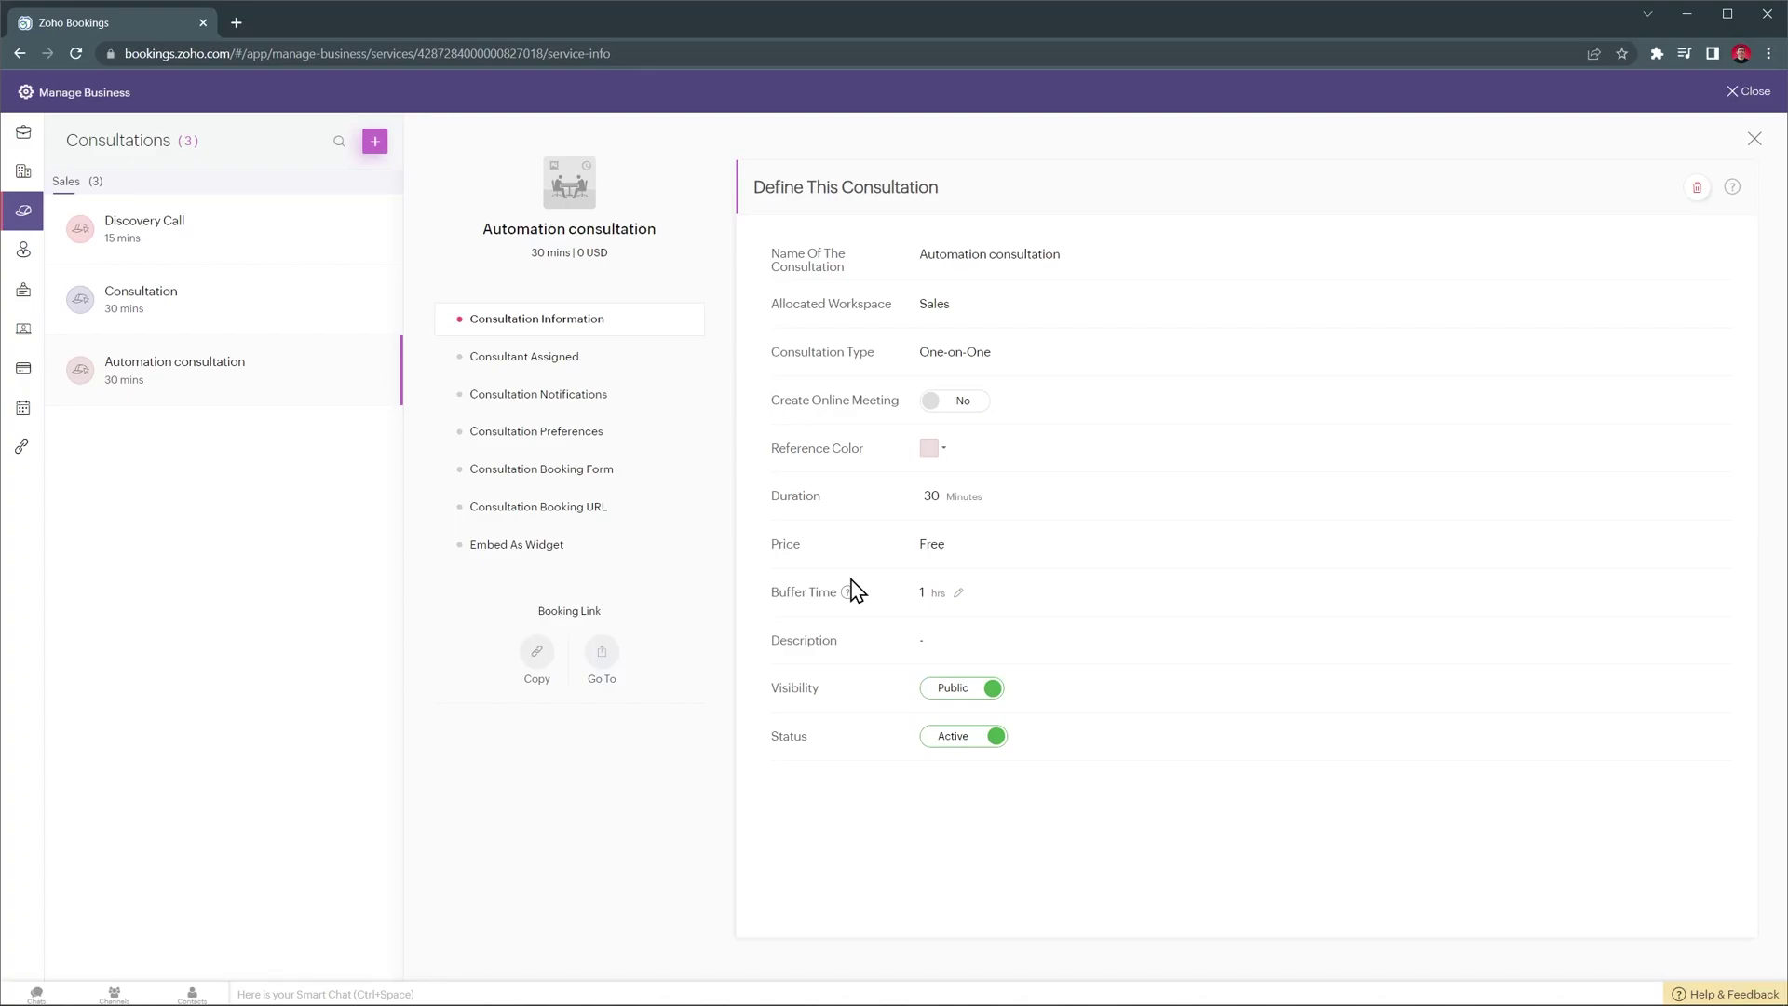
- Review business Working Hours, then Sales workspace Consultations and Notifications, then open the Consultations list
click(23, 135)
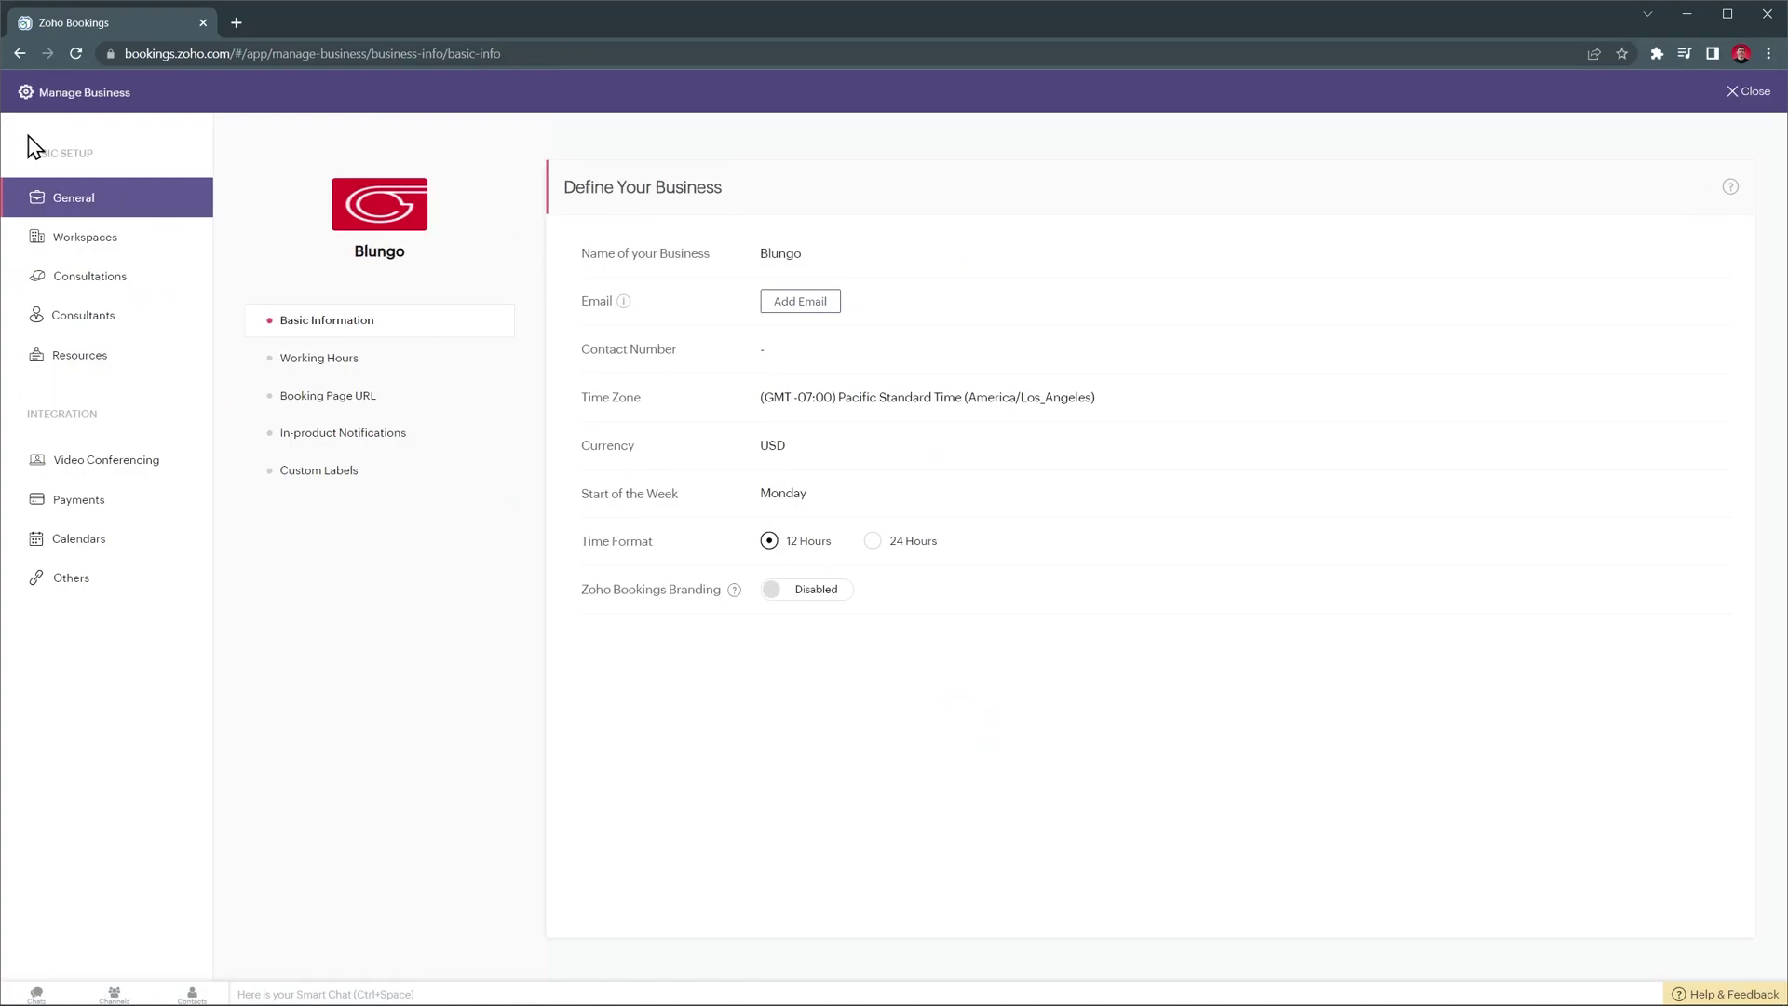
click(322, 363)
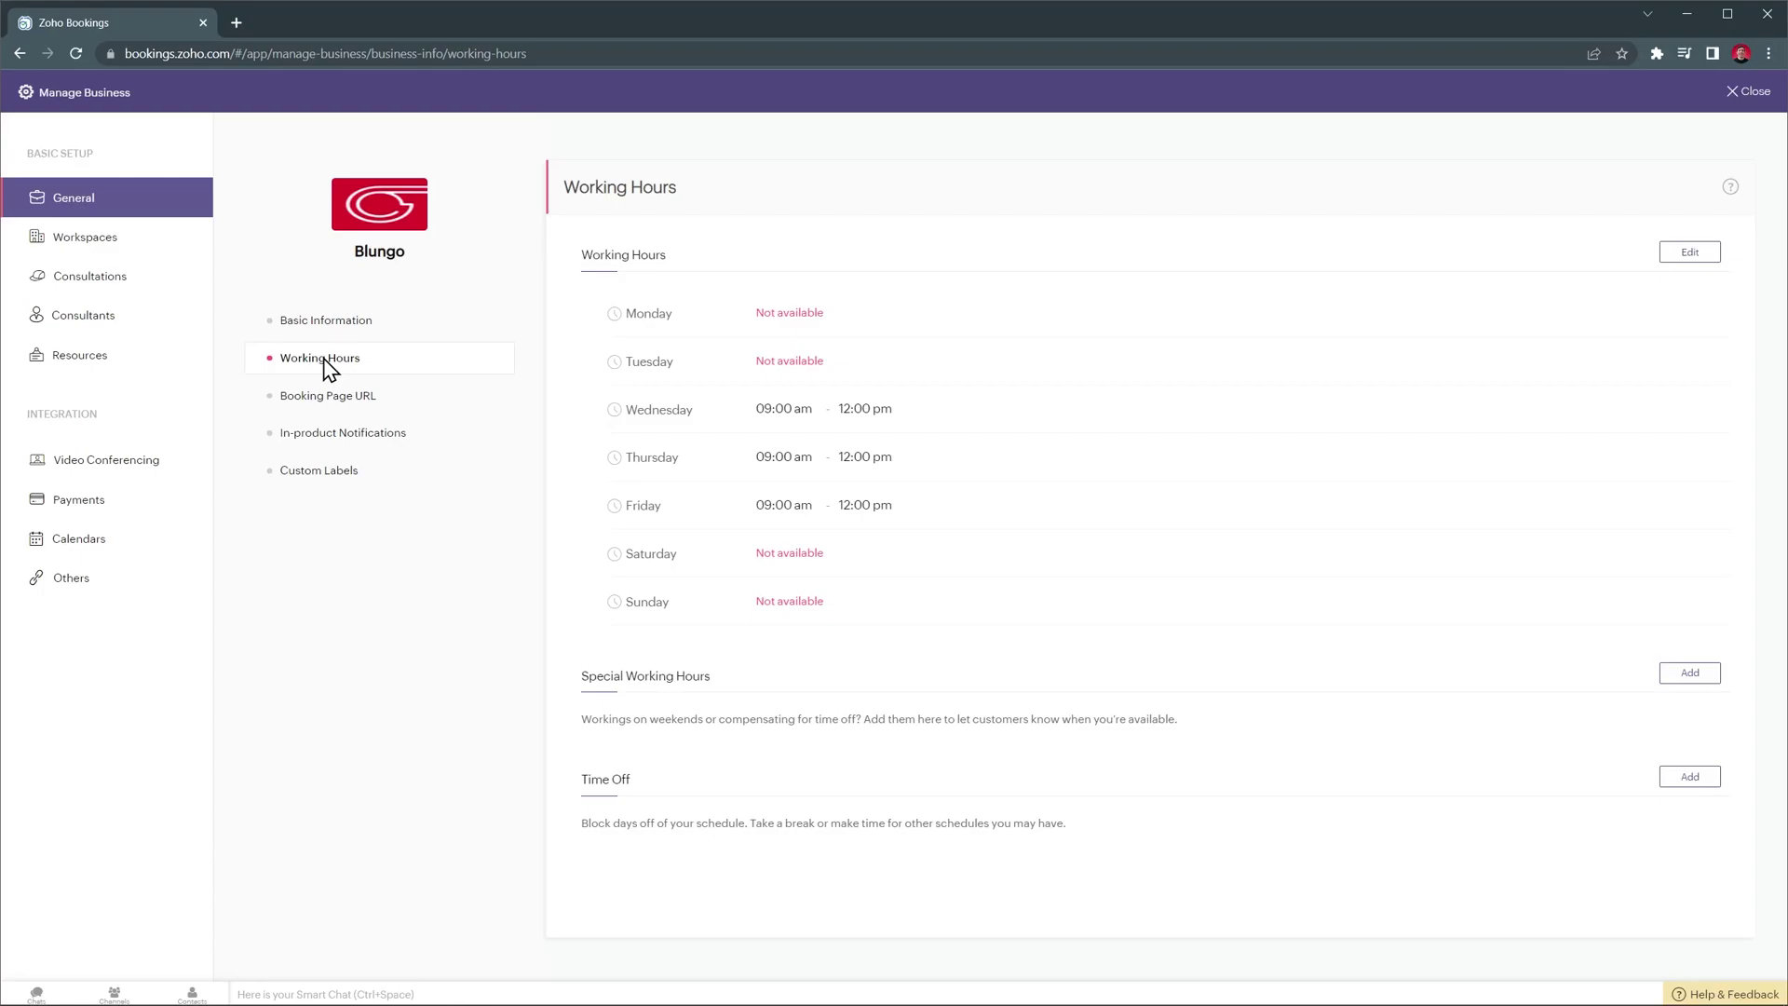
click(139, 250)
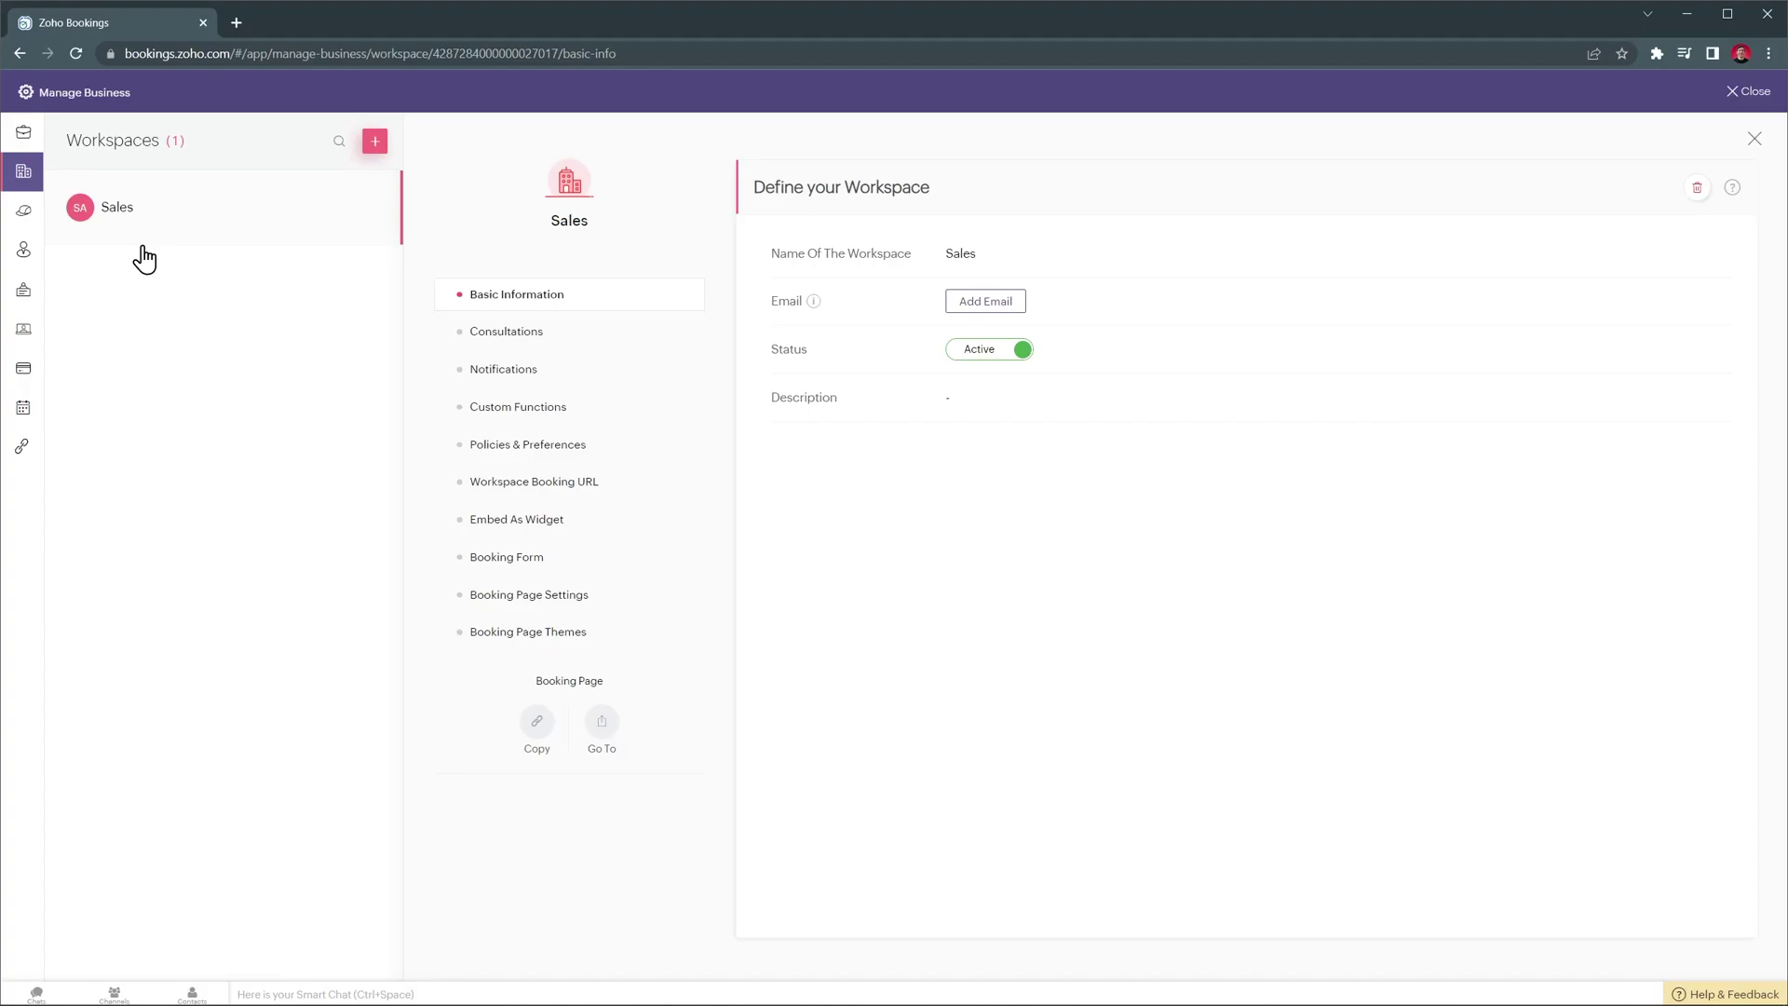
click(475, 336)
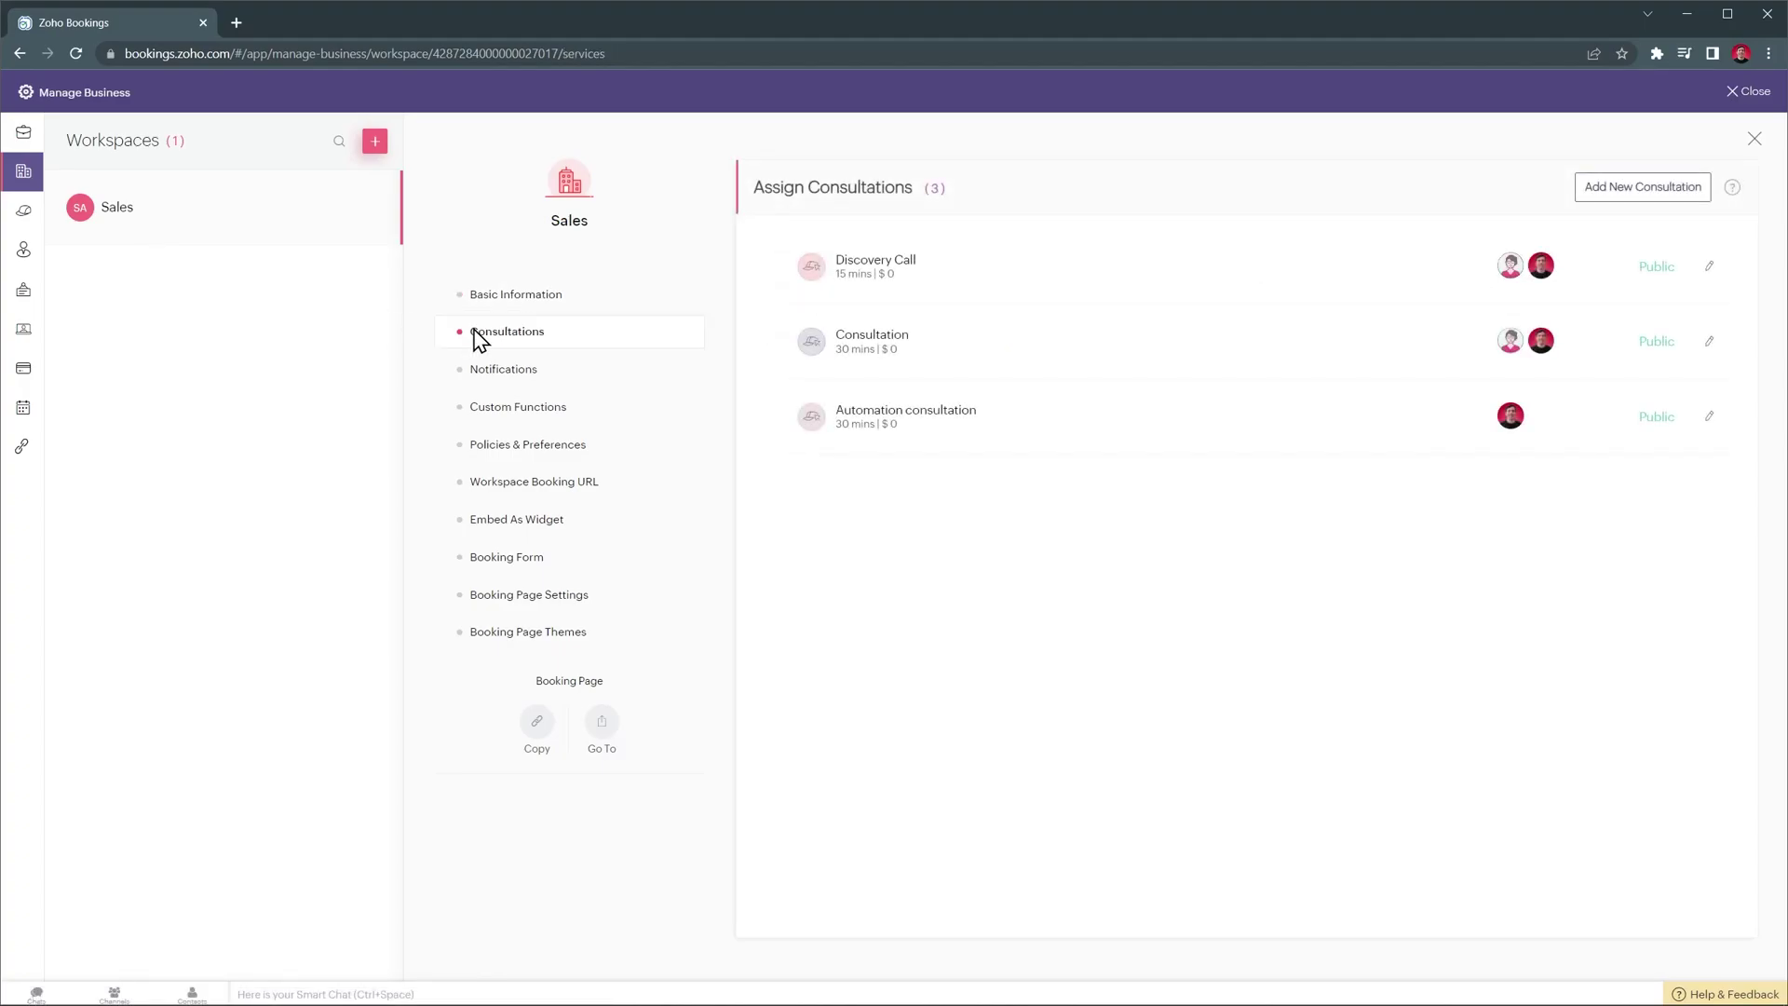
click(495, 369)
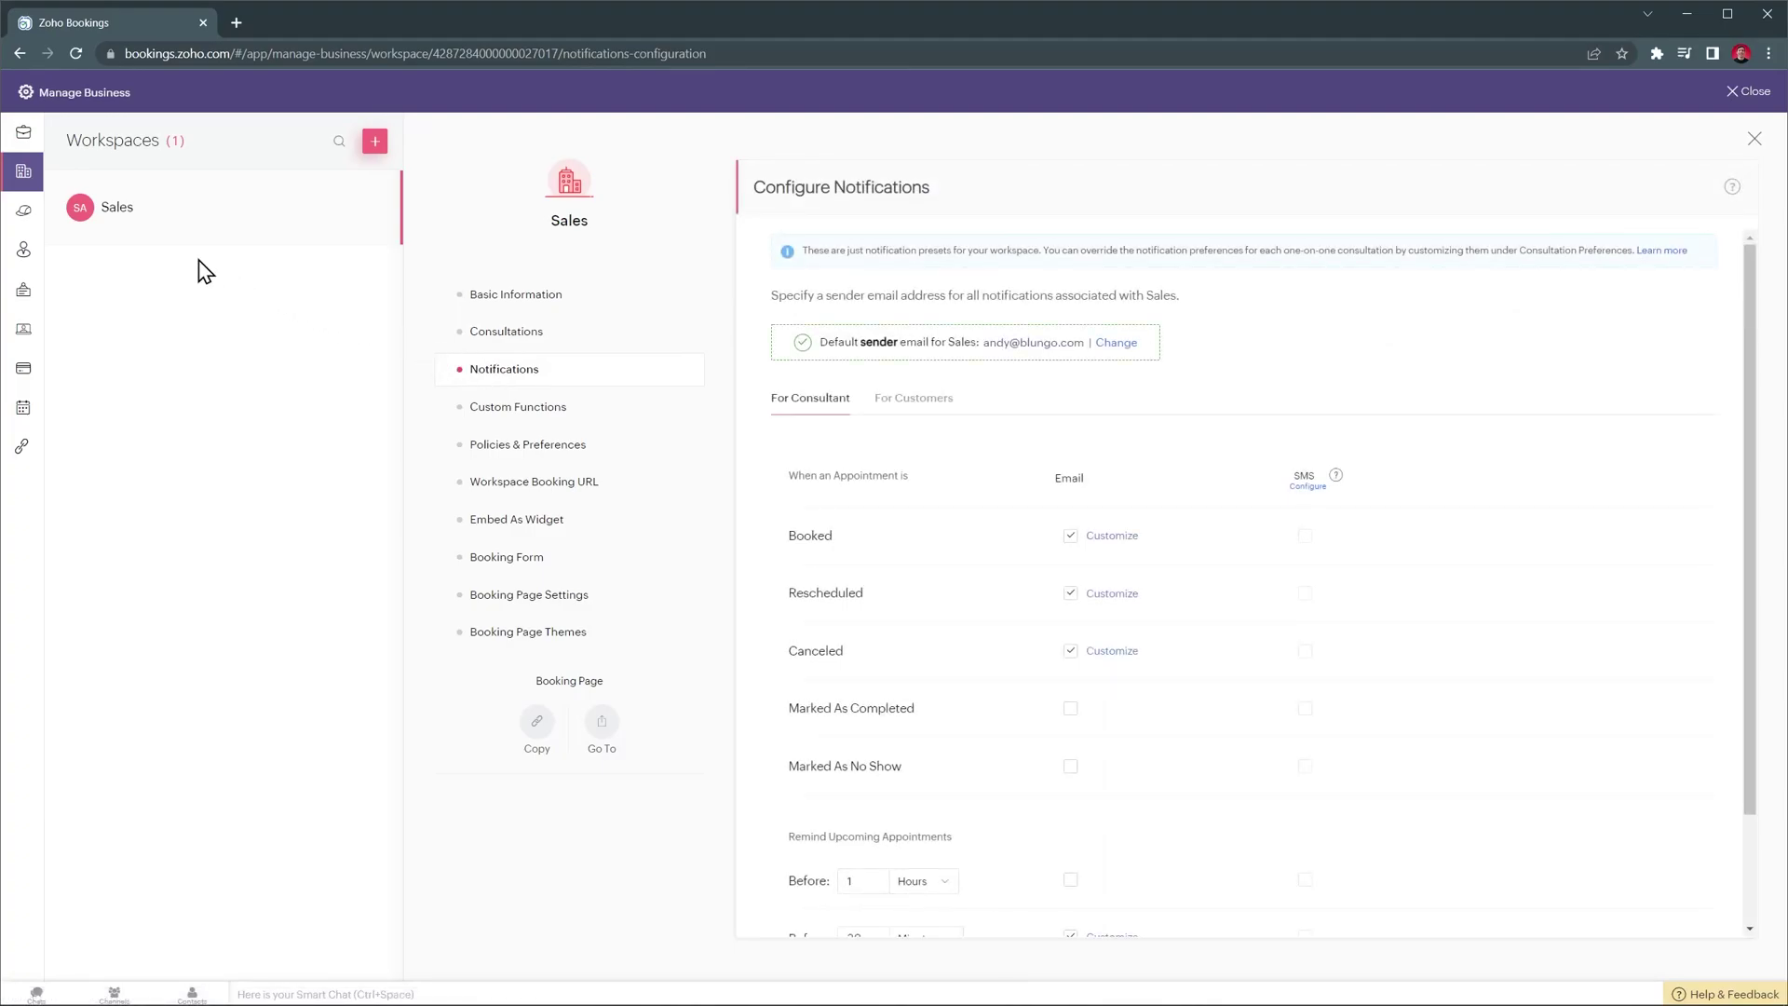
click(30, 217)
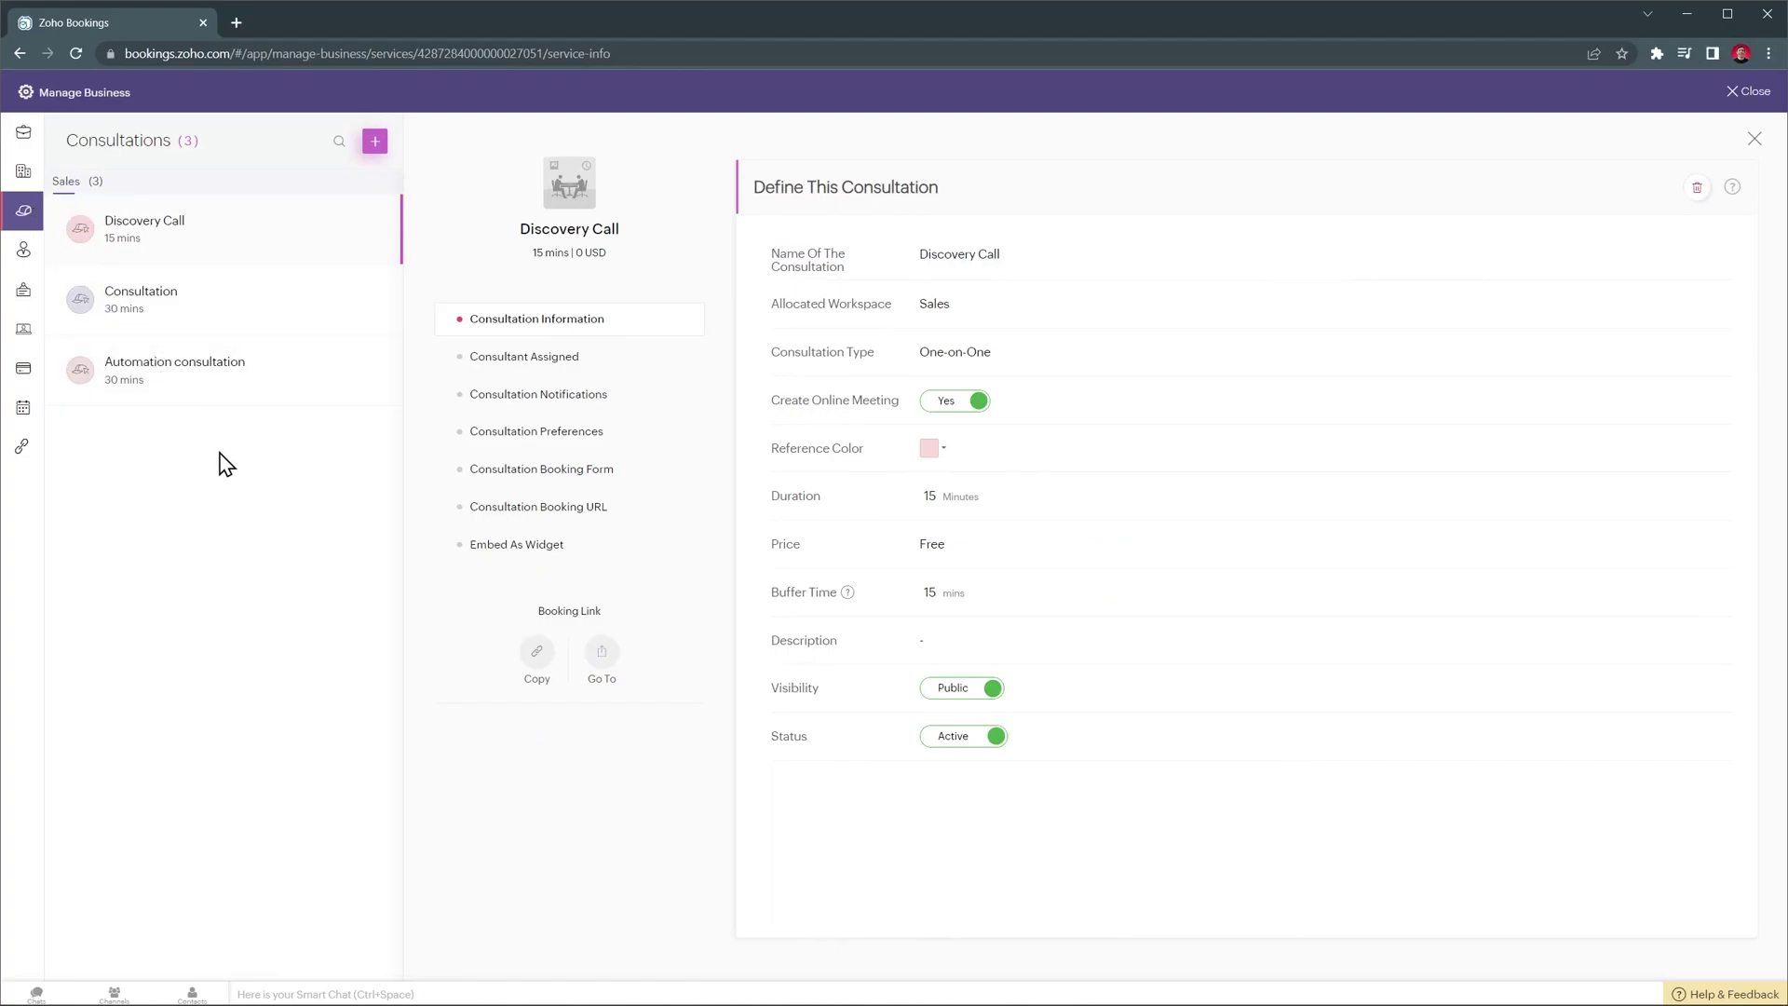
- View the Consultation service details and a consultant's Working Hours, then the Video Conferencing integrations
click(267, 328)
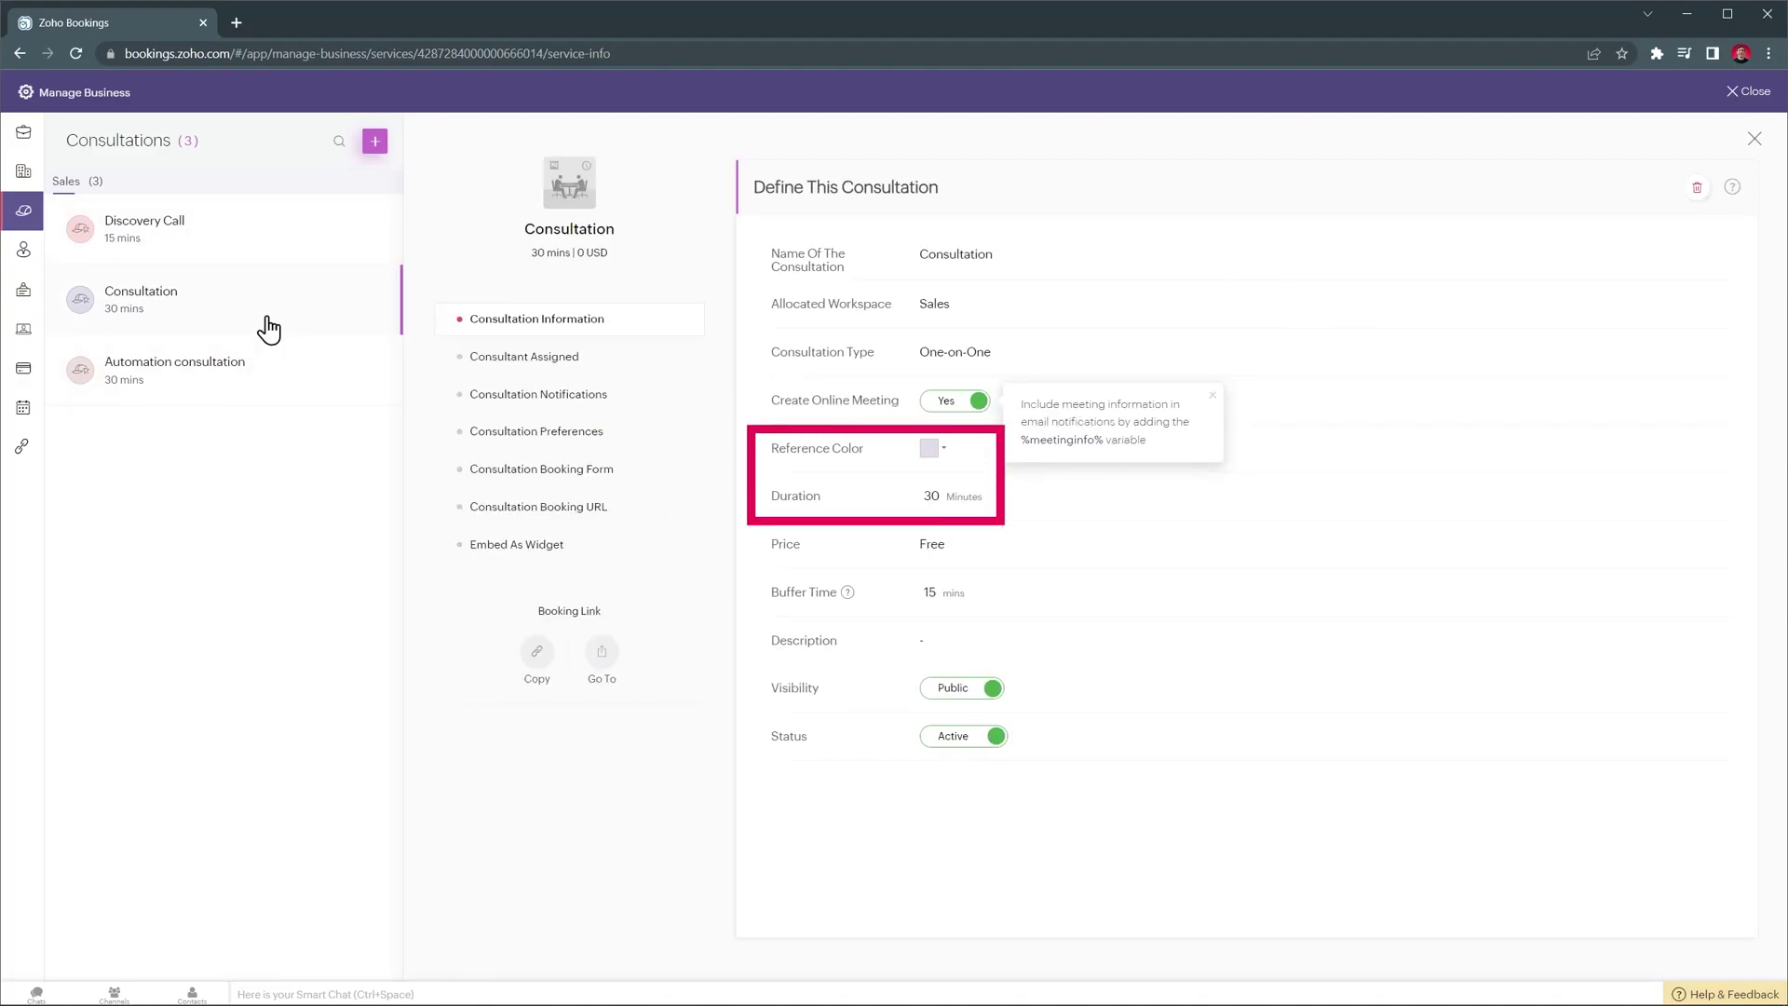
click(37, 262)
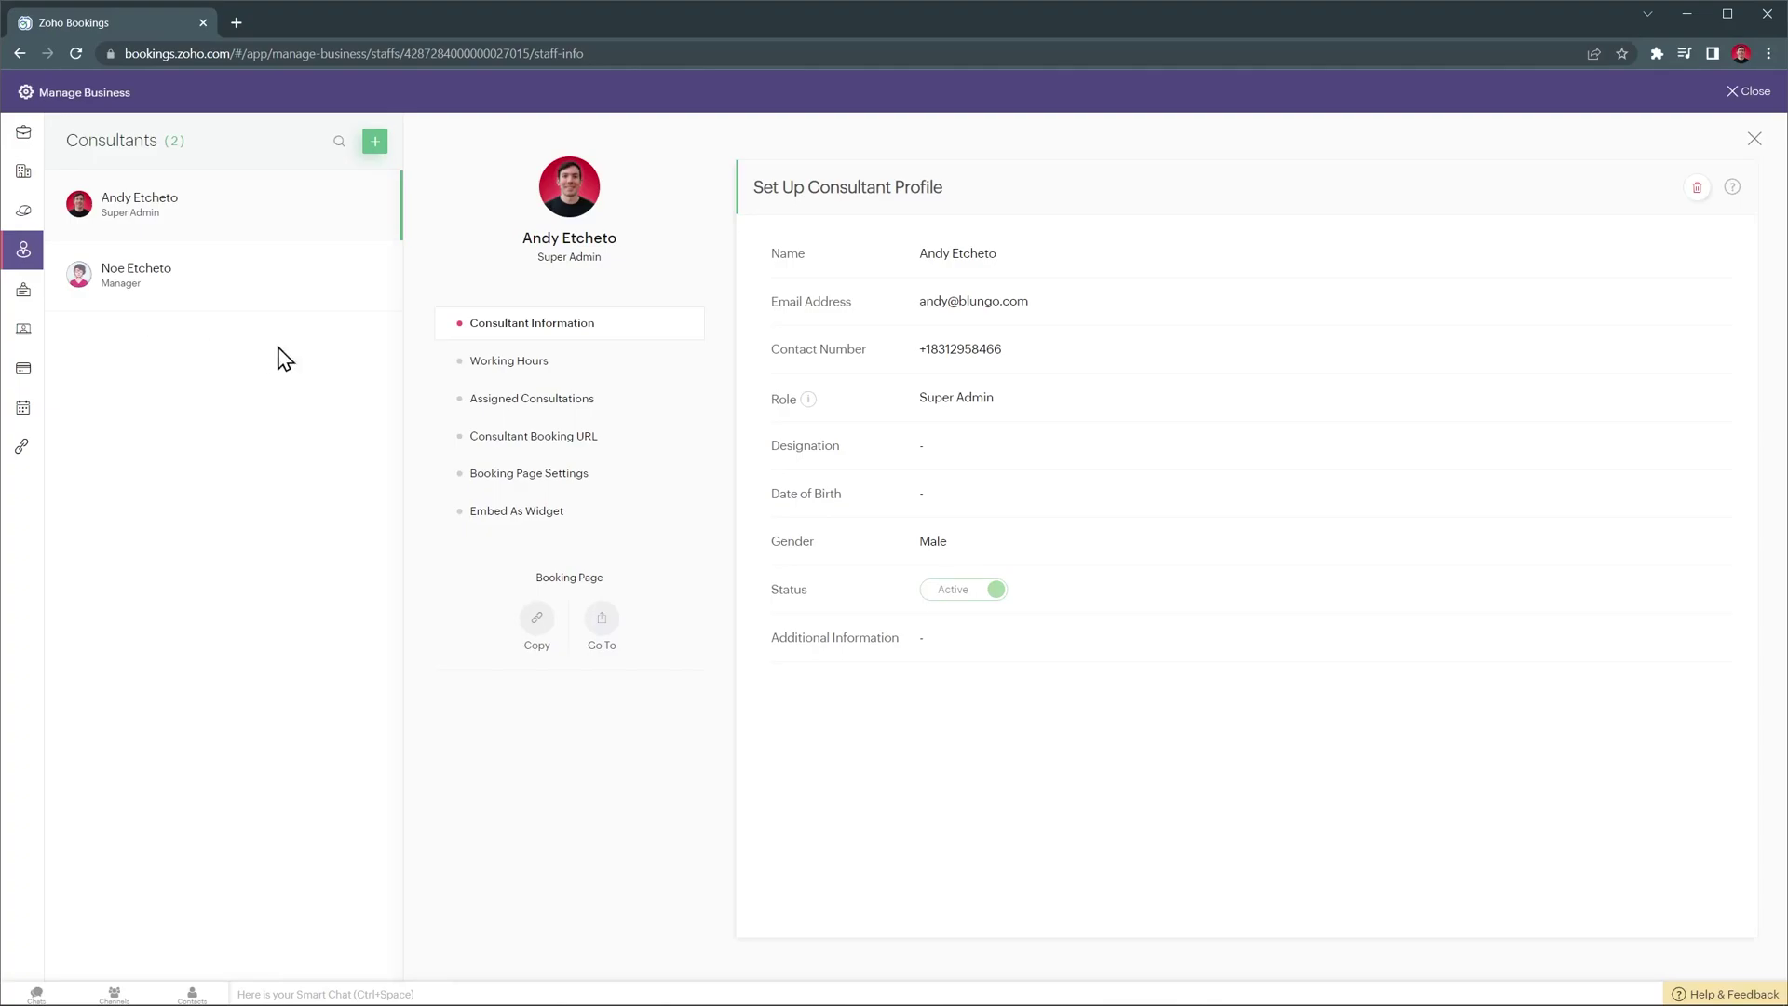
click(488, 368)
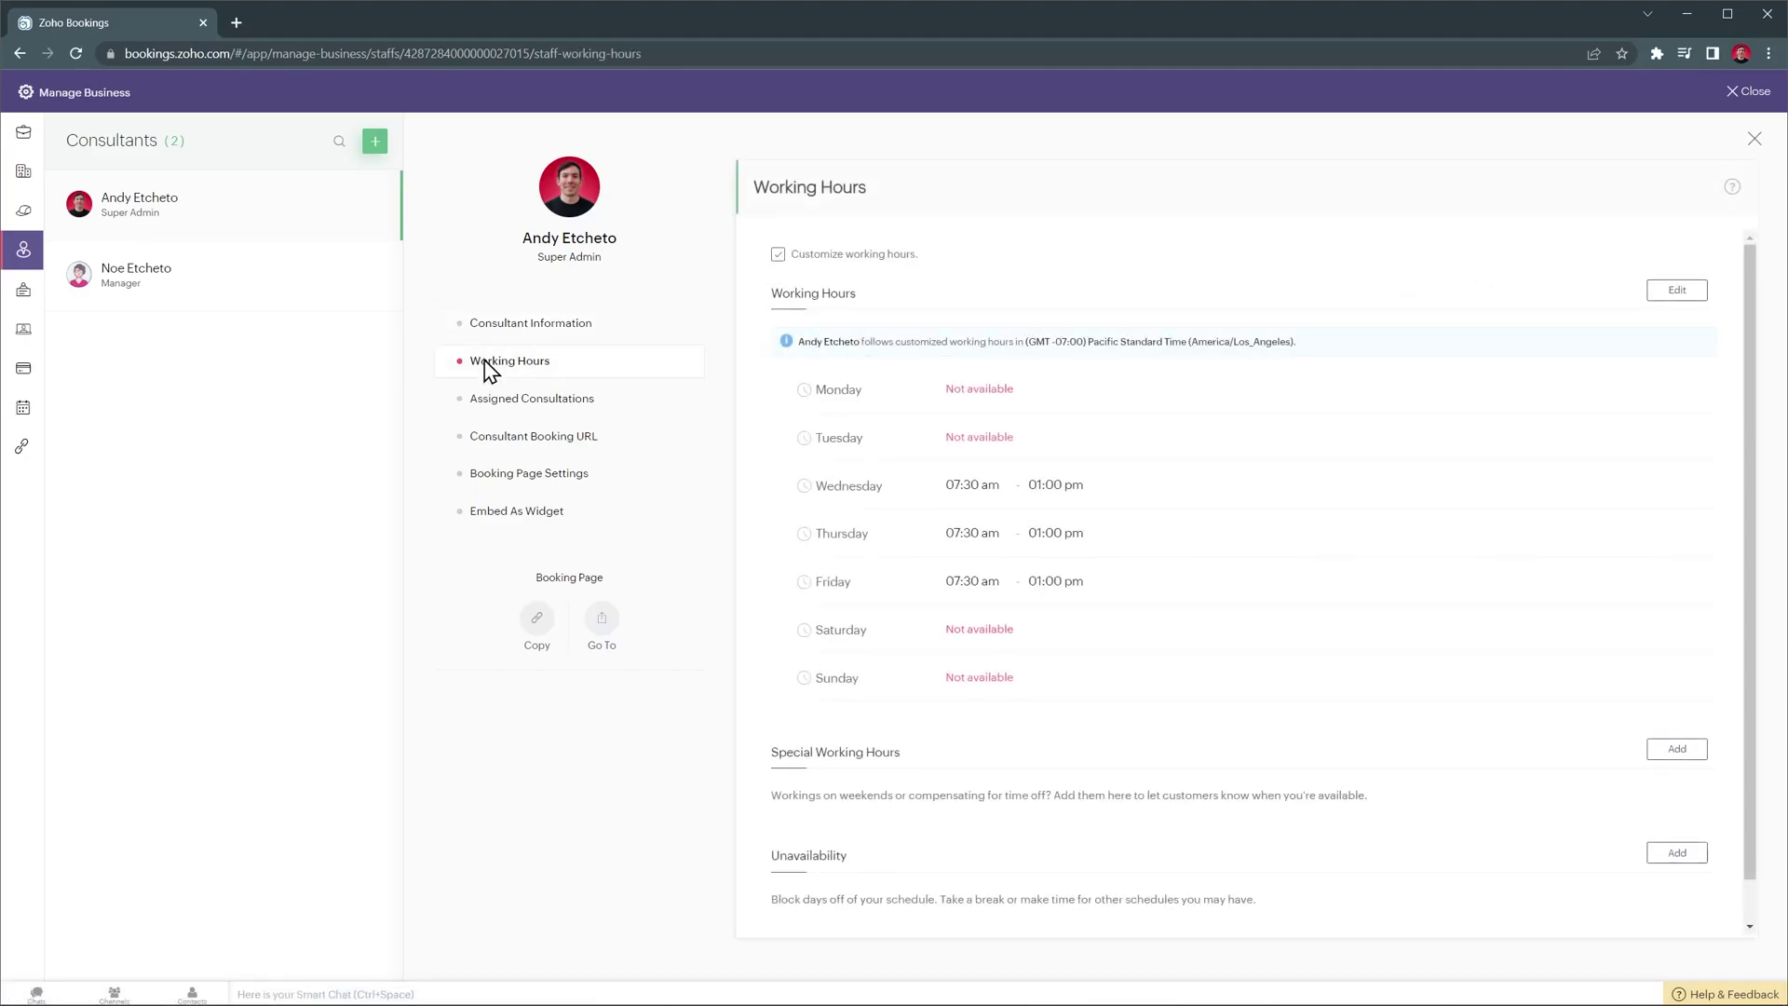
click(38, 333)
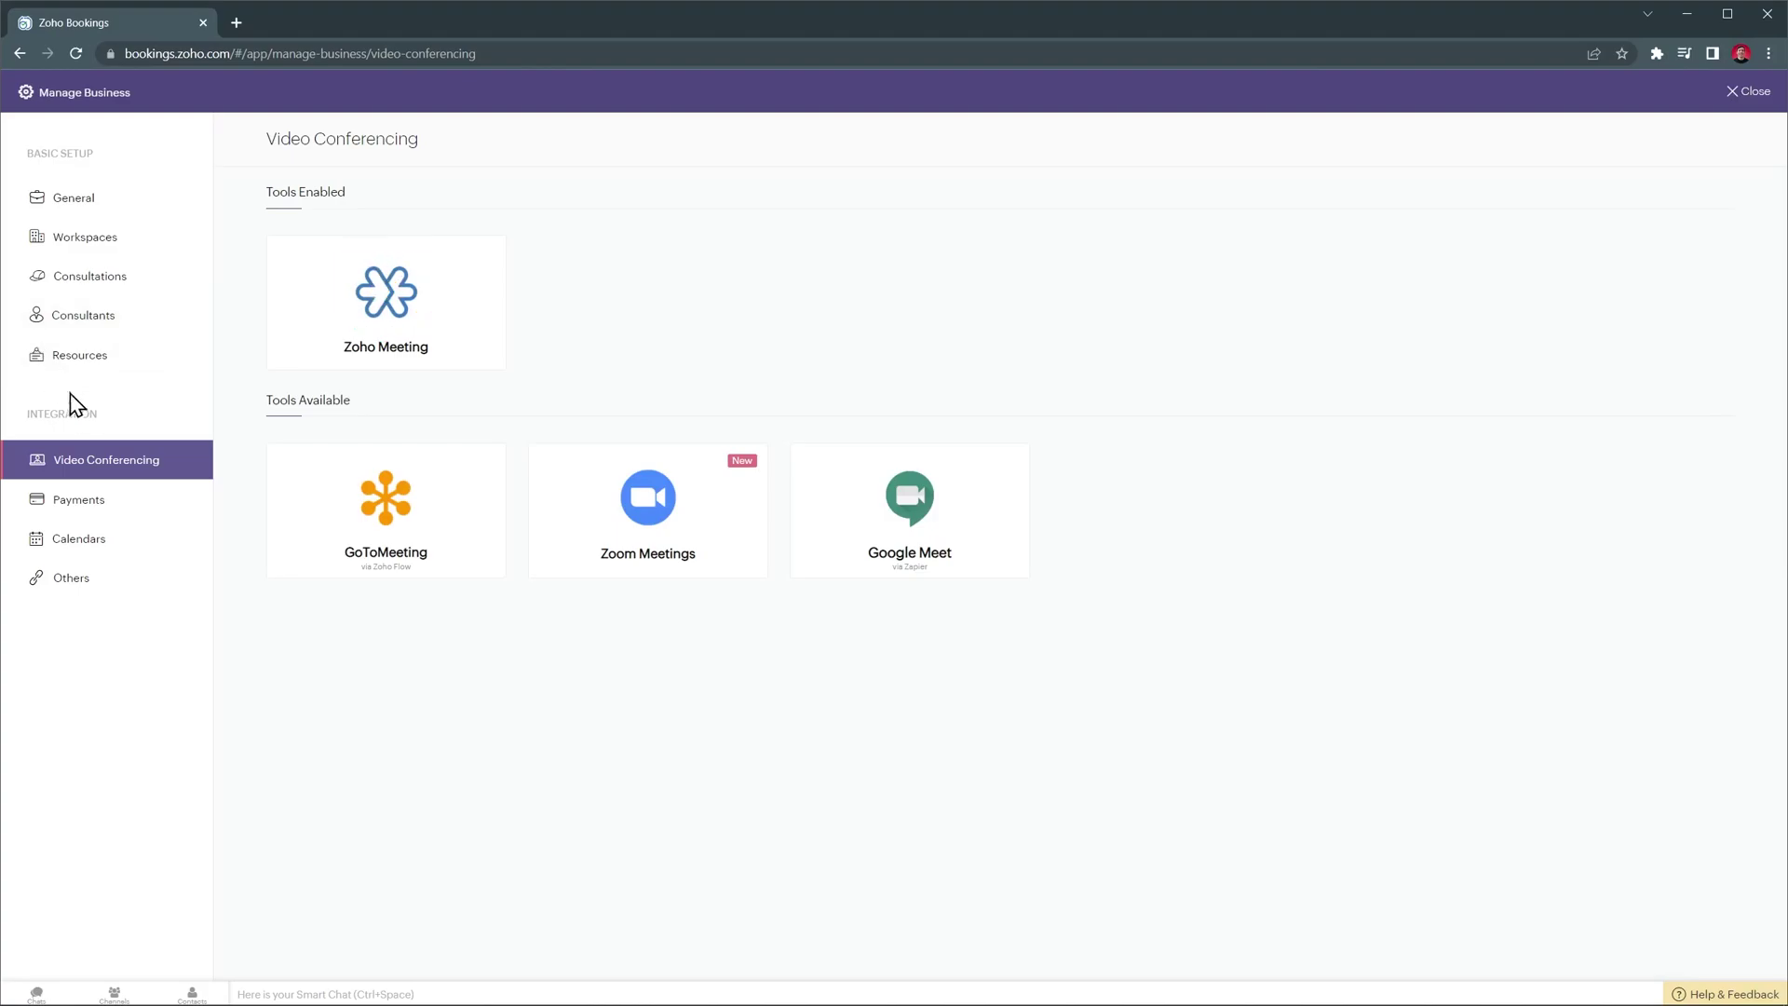
- Look over the Payments connections, then the Calendars integrations with Zoho and Google Calendar enabled
click(122, 510)
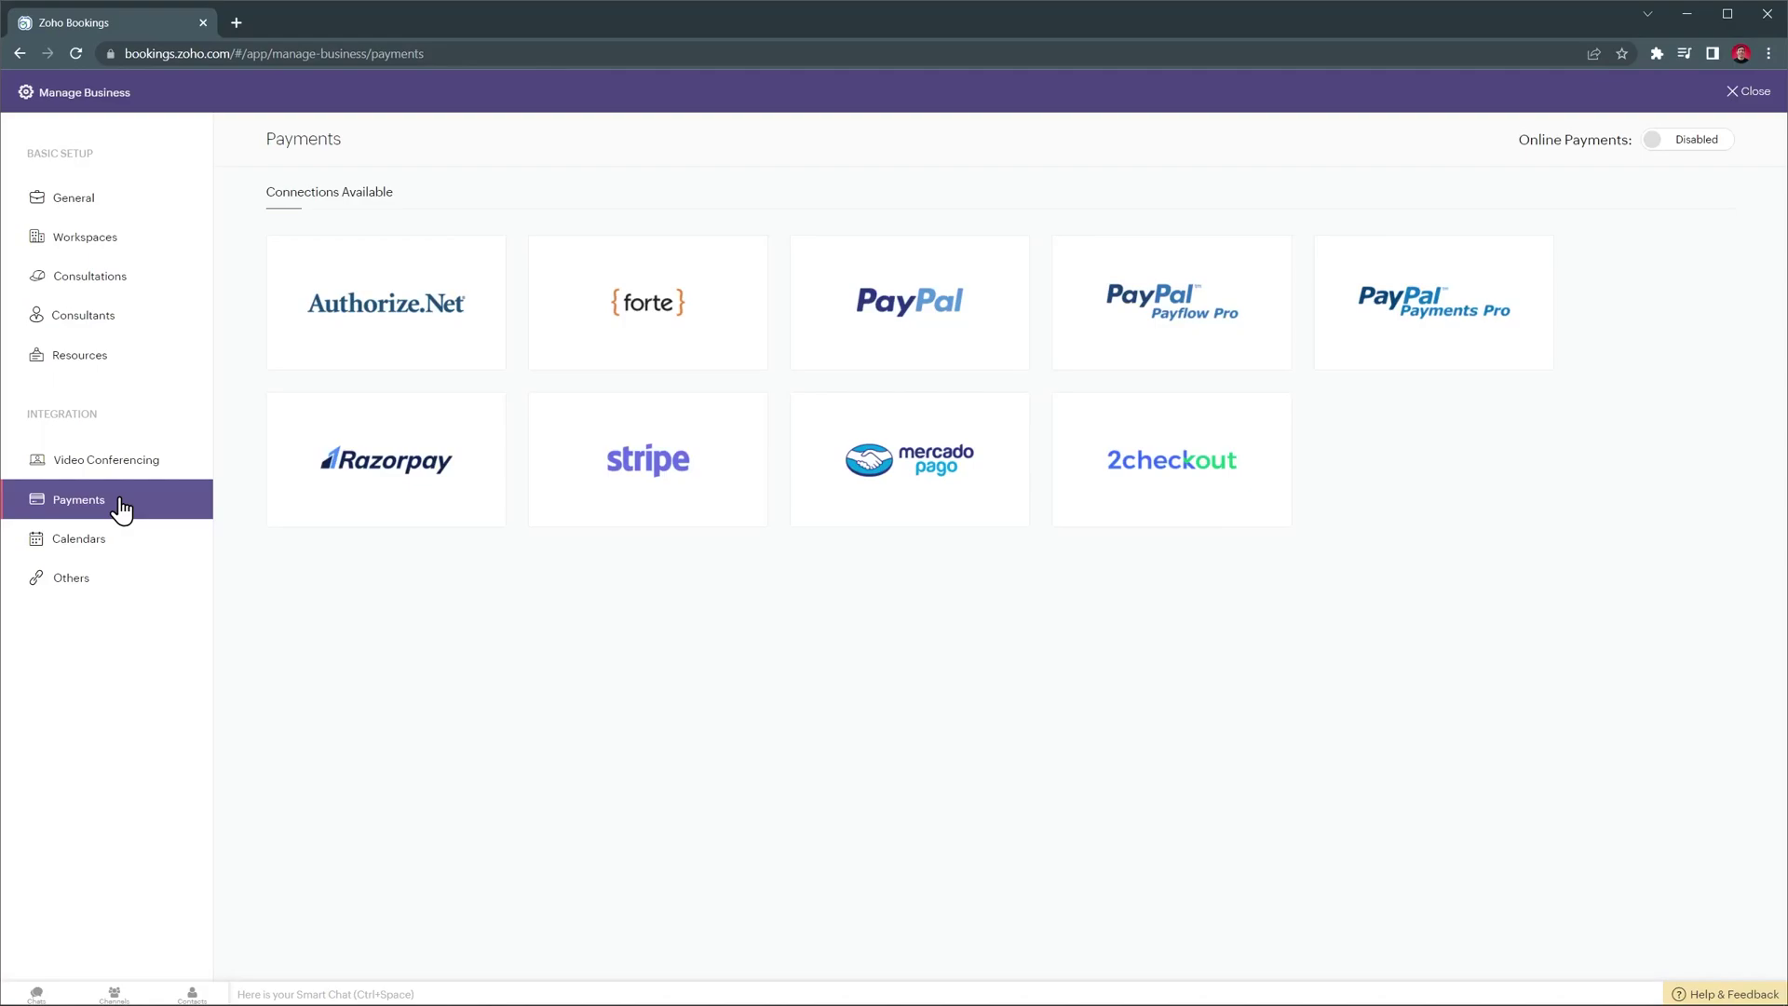
click(122, 545)
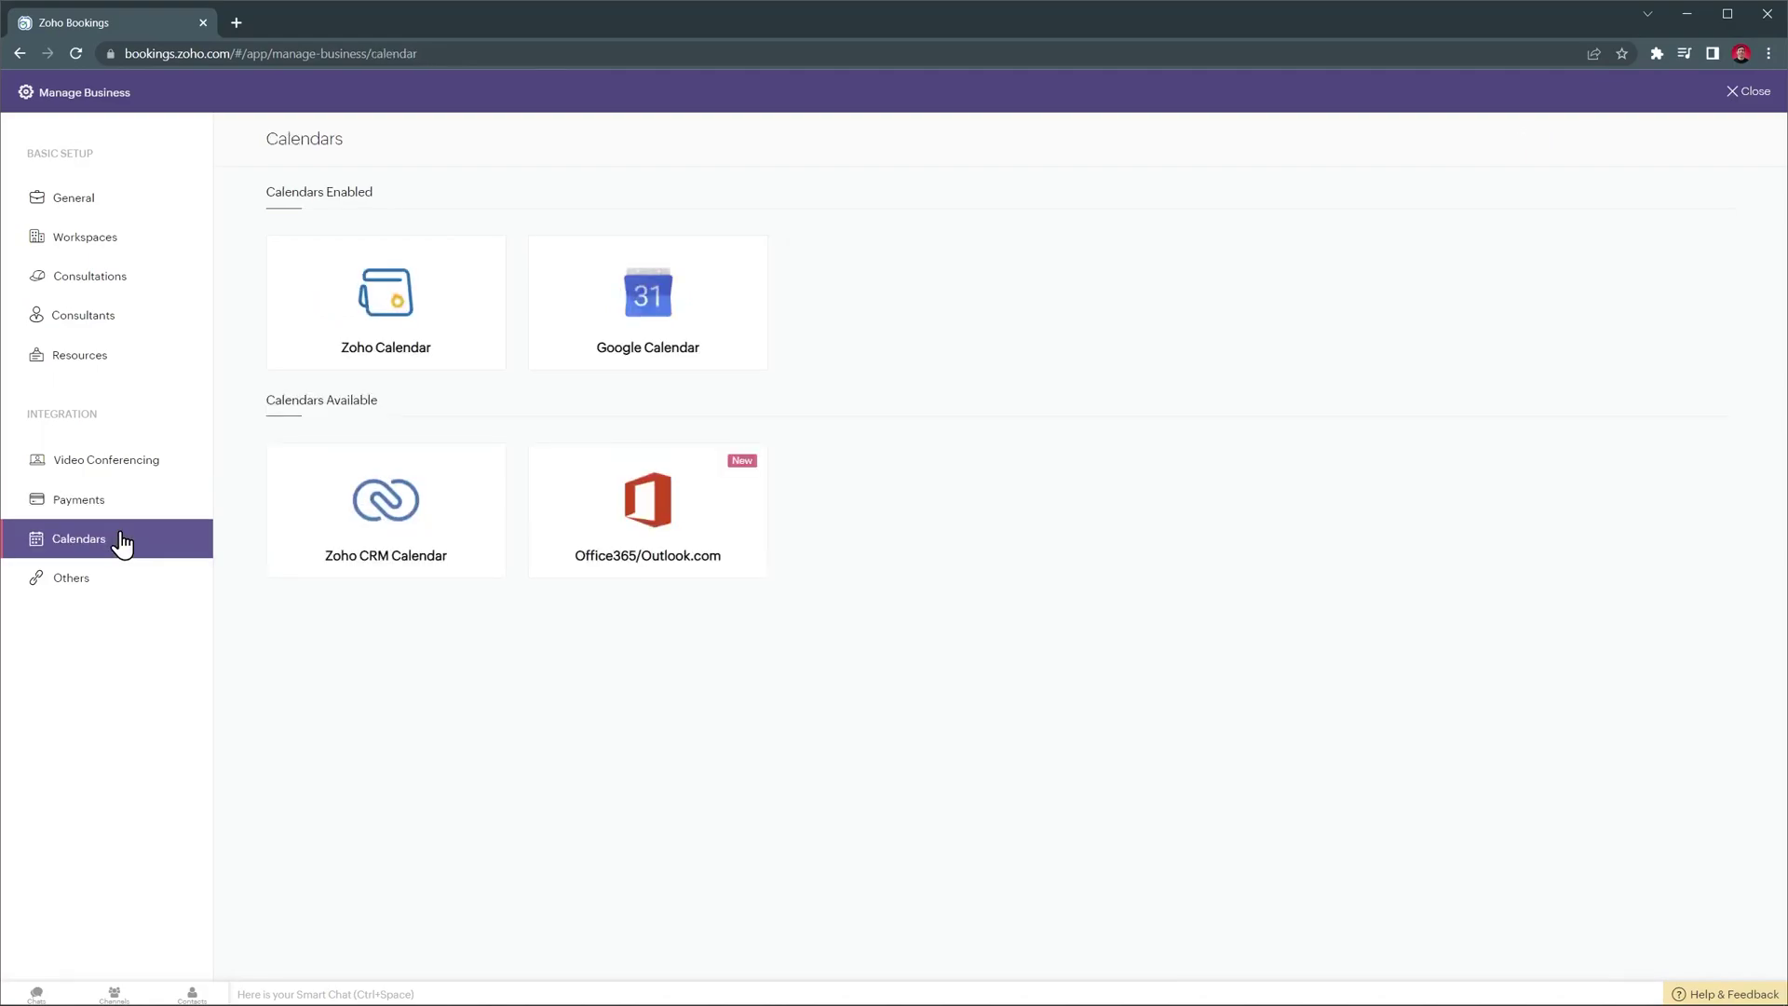